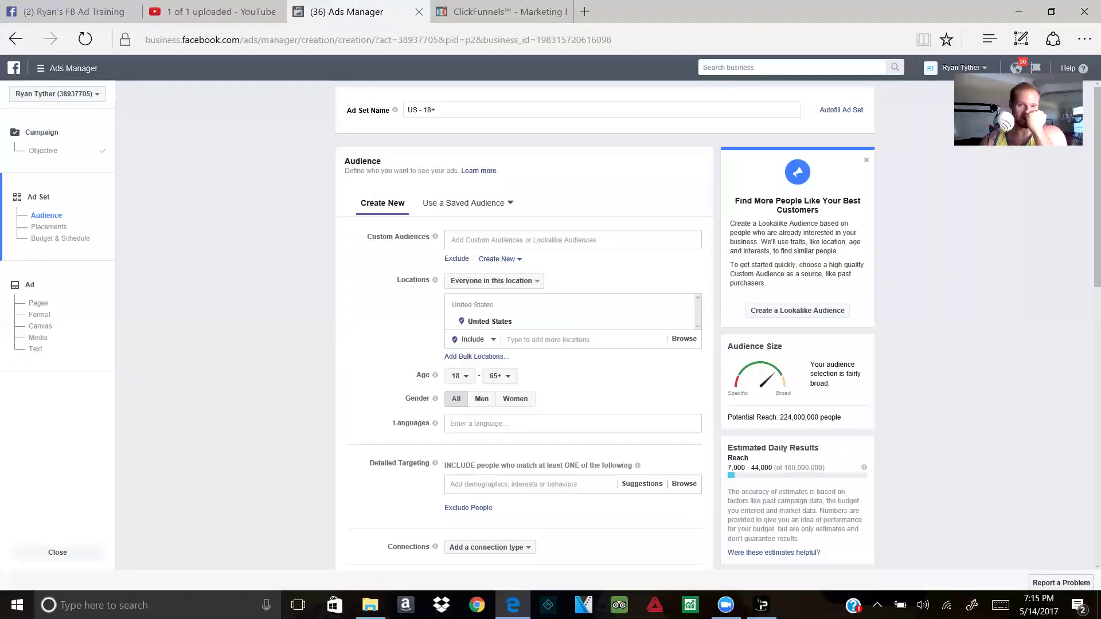
scroll(463, 439, down, 12)
scroll(513, 297, up, 12)
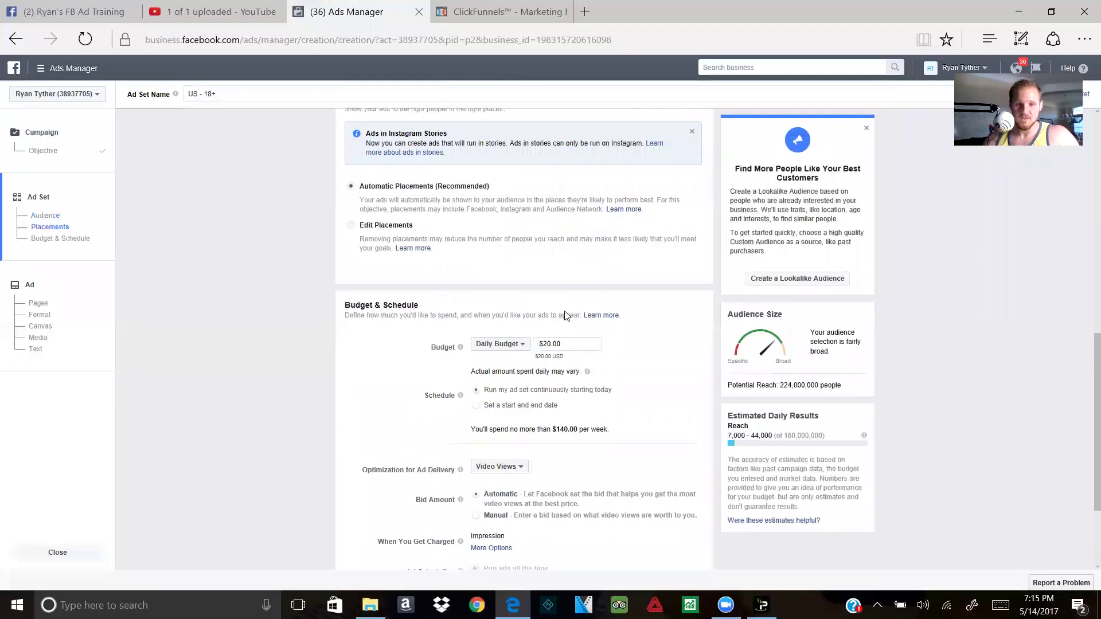
scroll(513, 297, down, 2)
scroll(533, 359, up, 3)
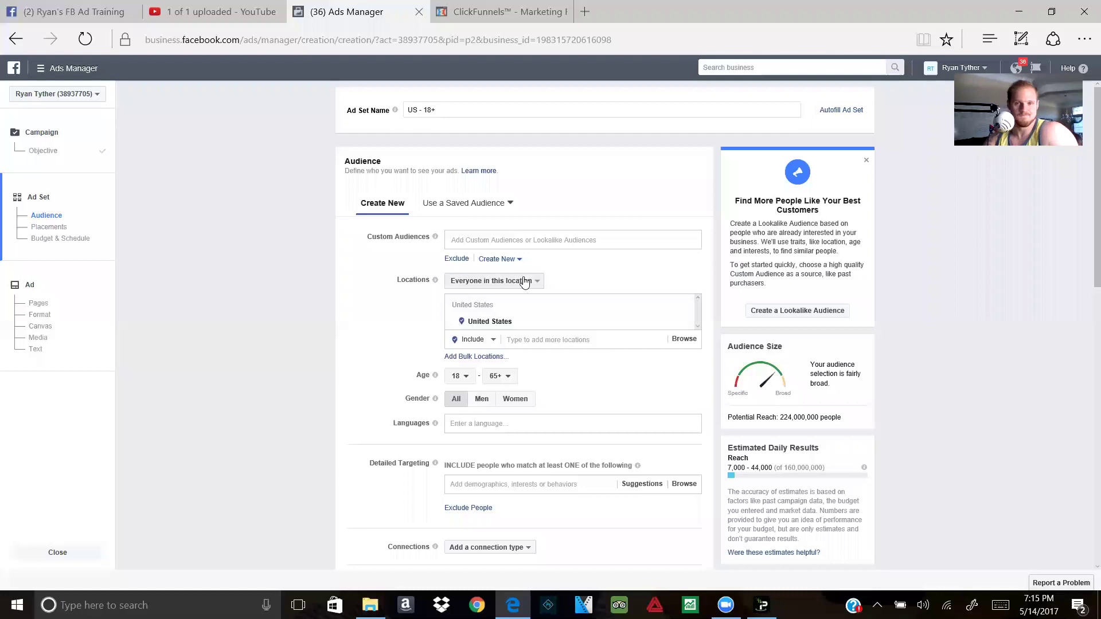
scroll(561, 299, down, 10)
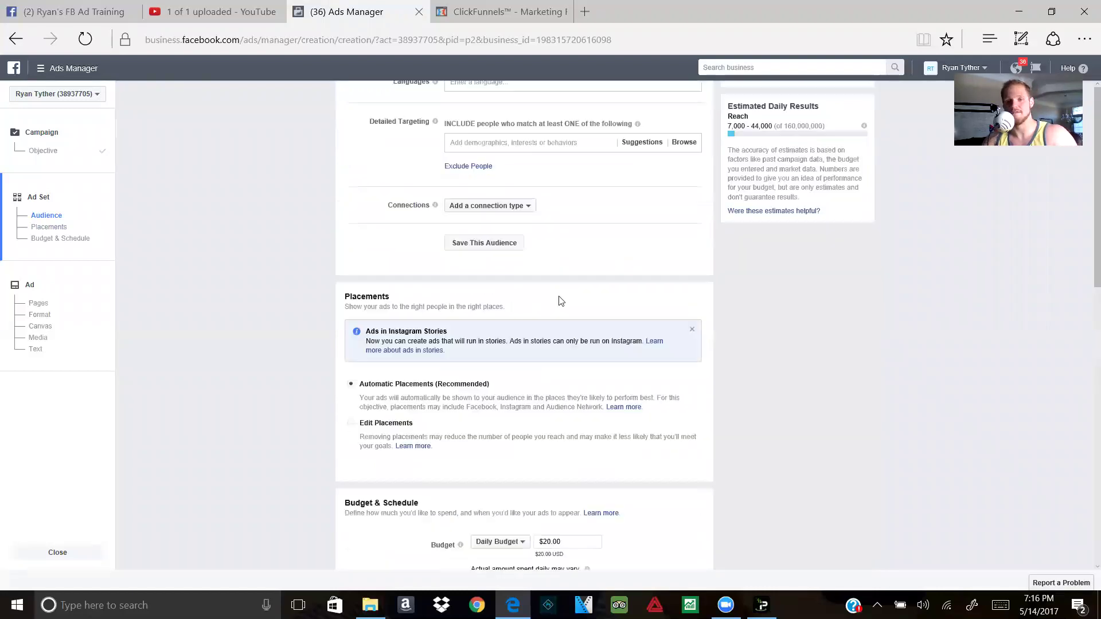
scroll(561, 286, down, 3)
scroll(557, 287, up, 11)
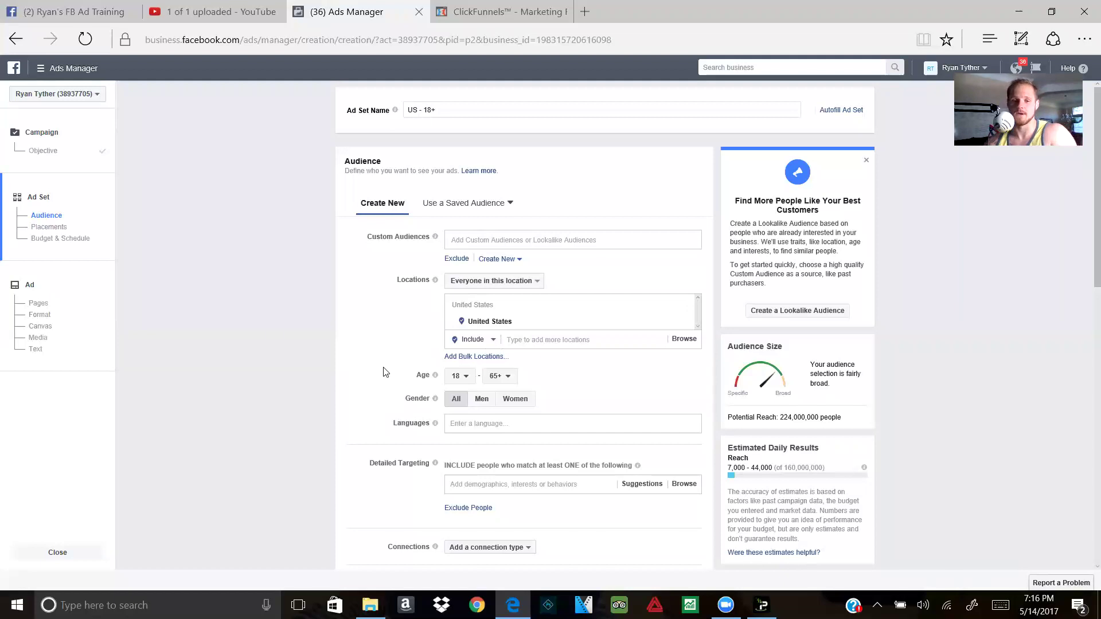
click(465, 382)
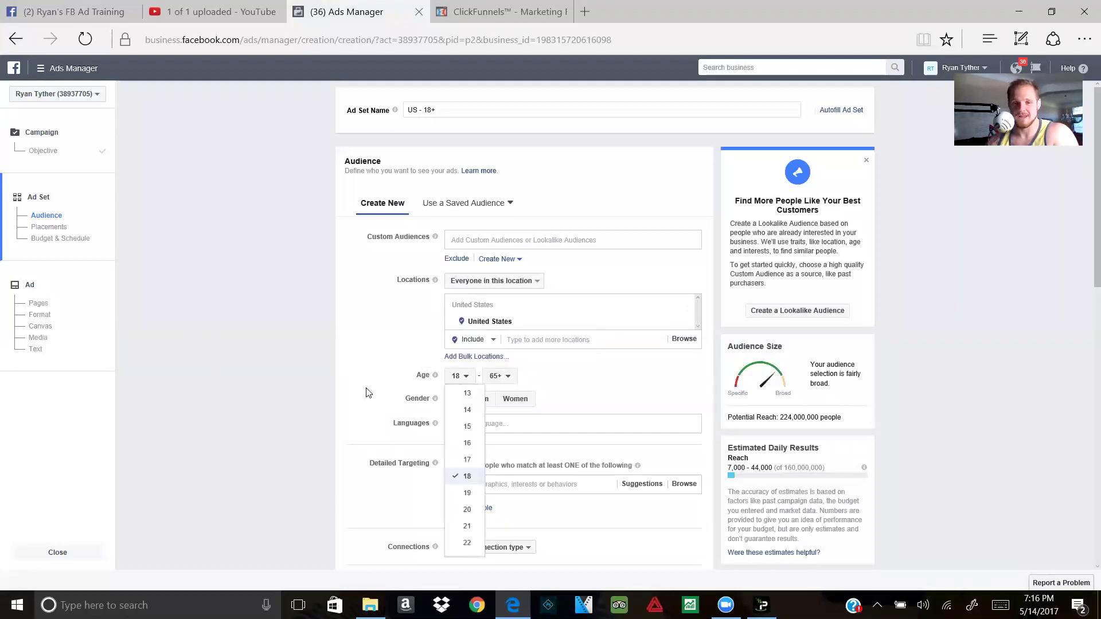
click(396, 381)
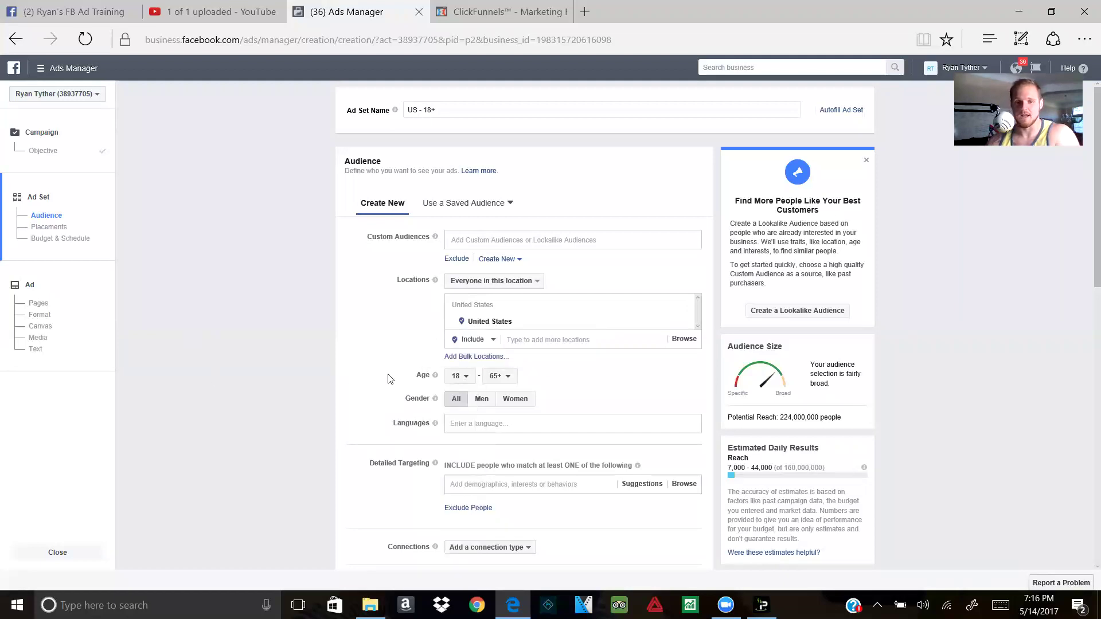
click(471, 377)
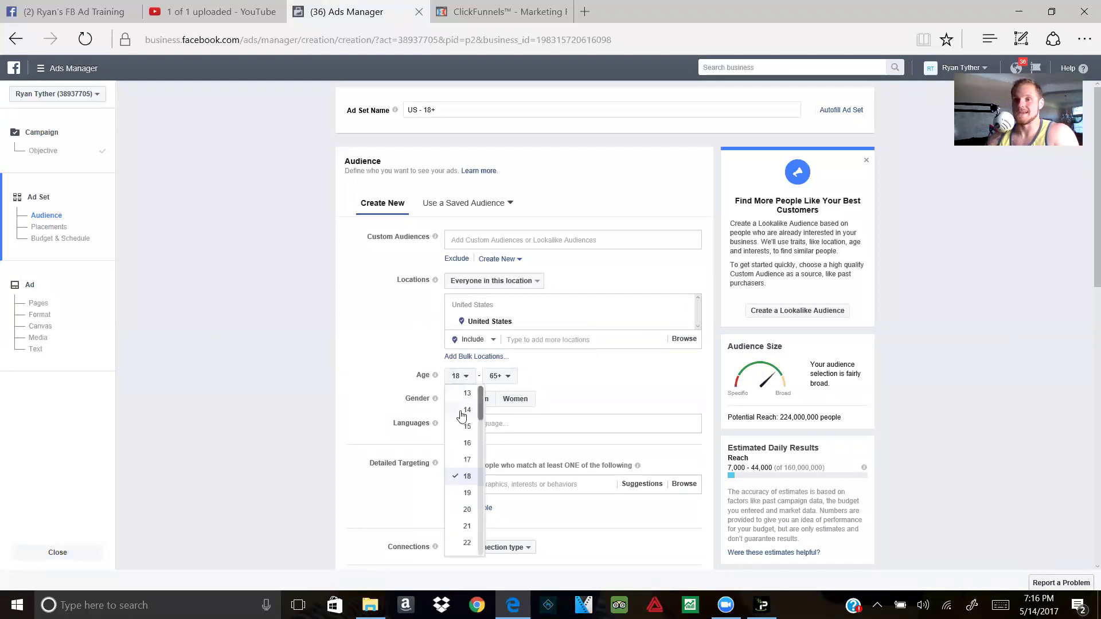
click(404, 360)
click(462, 376)
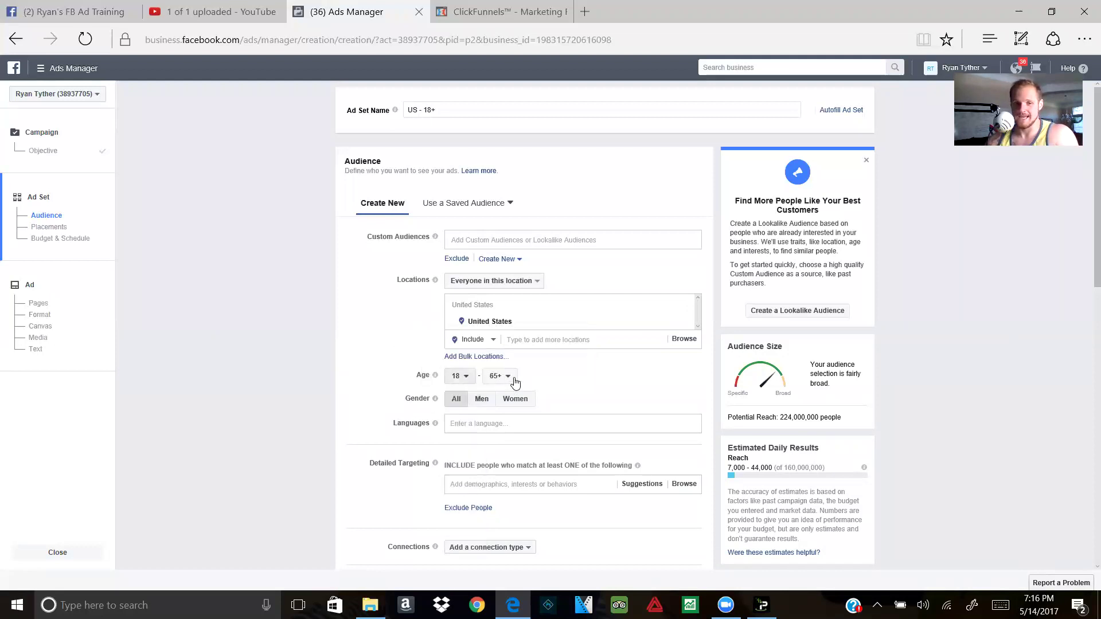
click(514, 381)
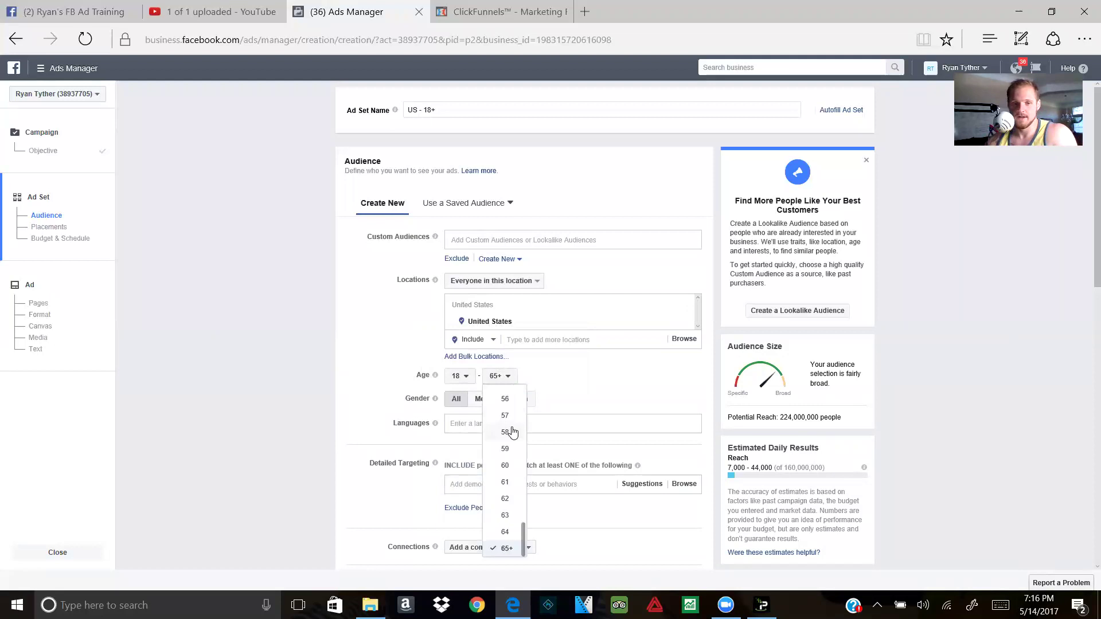
scroll(513, 429, up, 10)
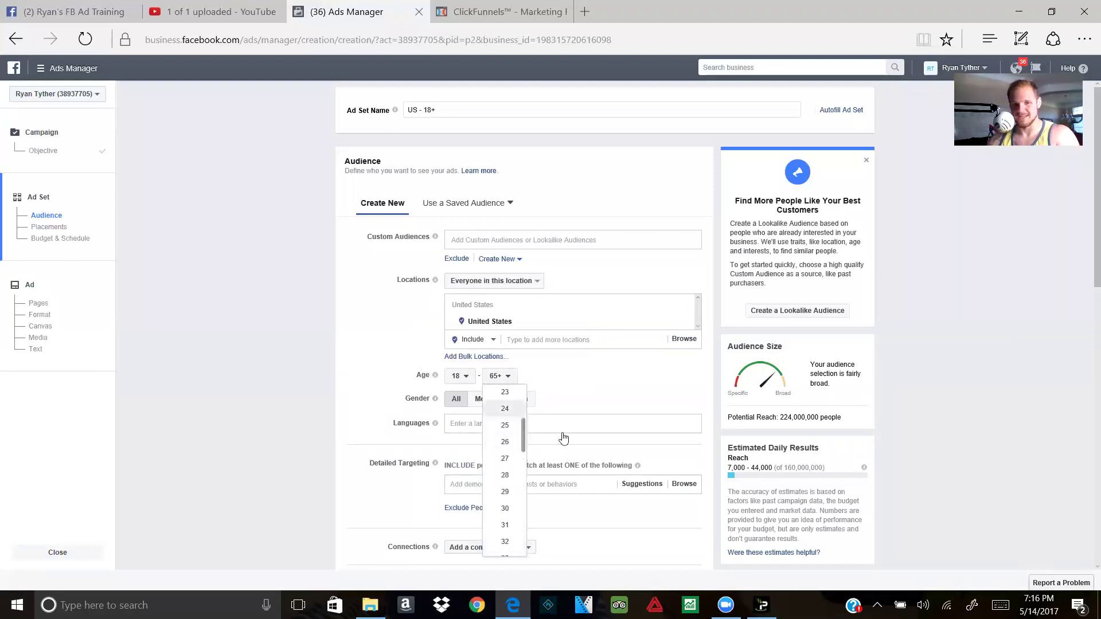
click(505, 408)
click(460, 376)
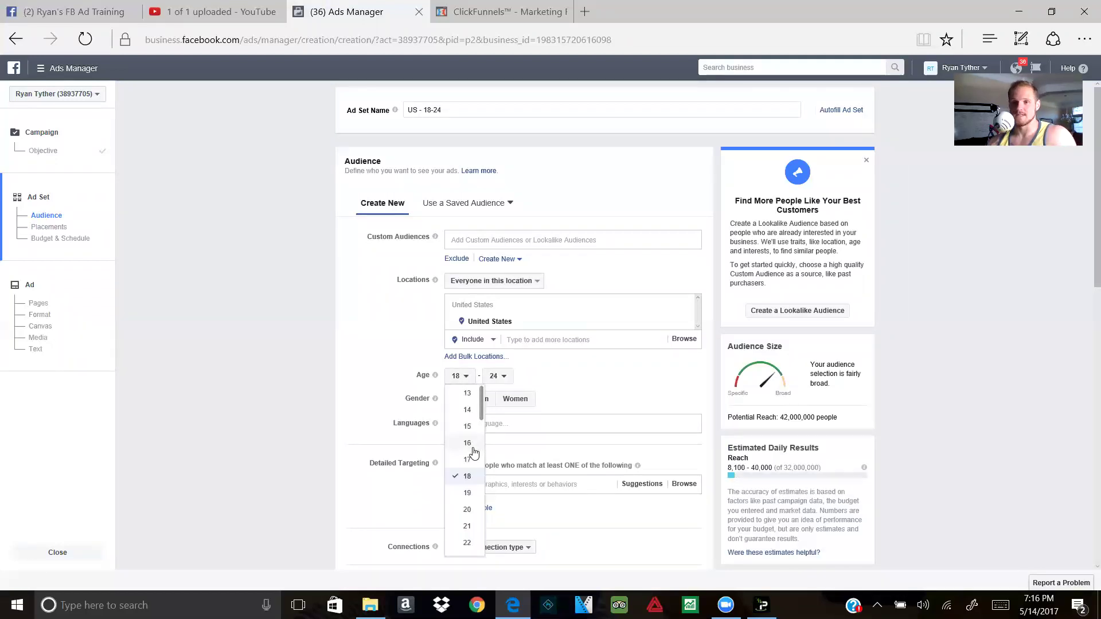
click(568, 408)
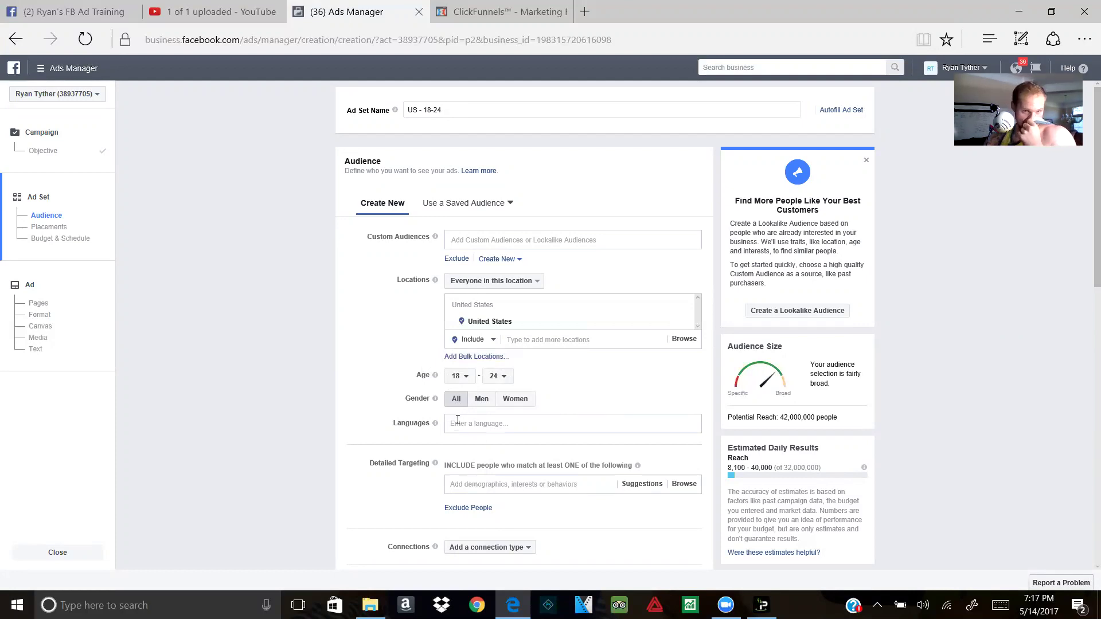
mouse_move(435, 400)
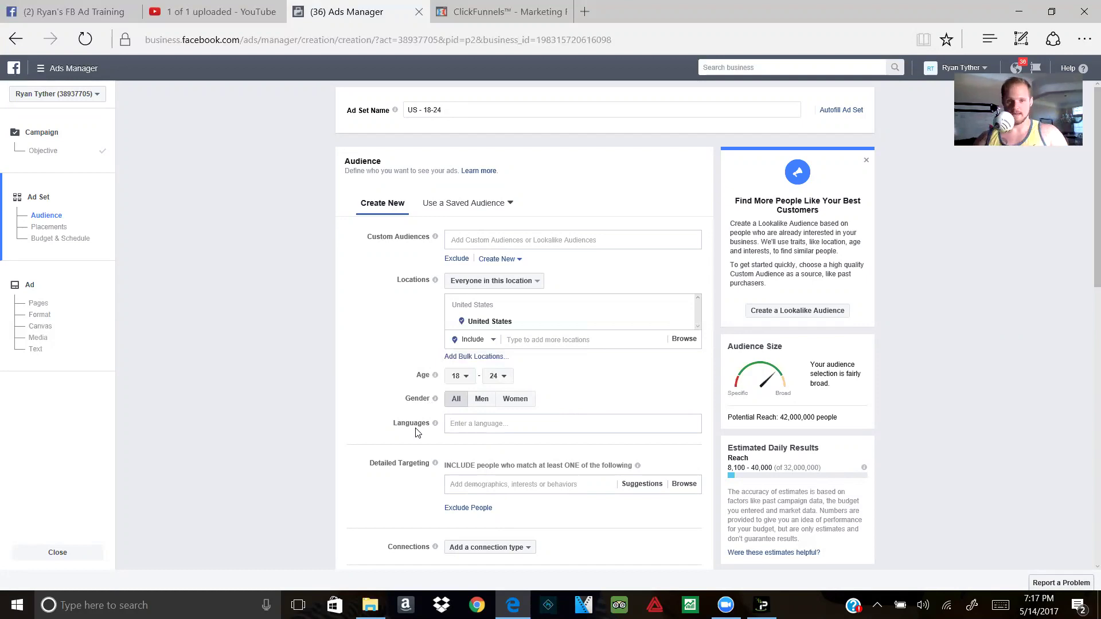
click(503, 377)
scroll(493, 464, down, 5)
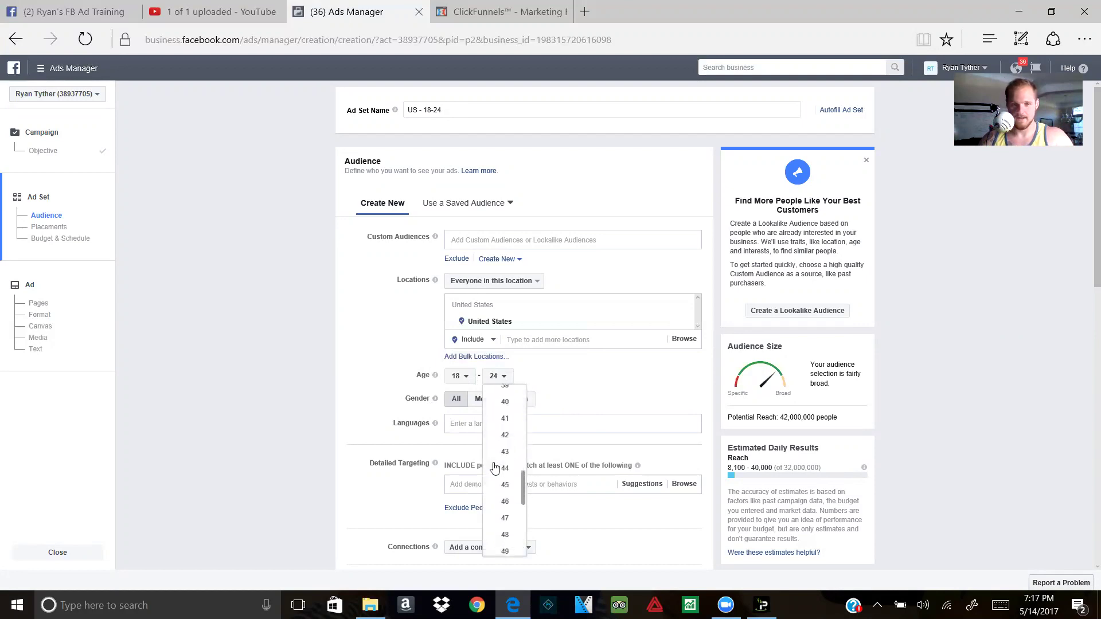
scroll(494, 467, down, 5)
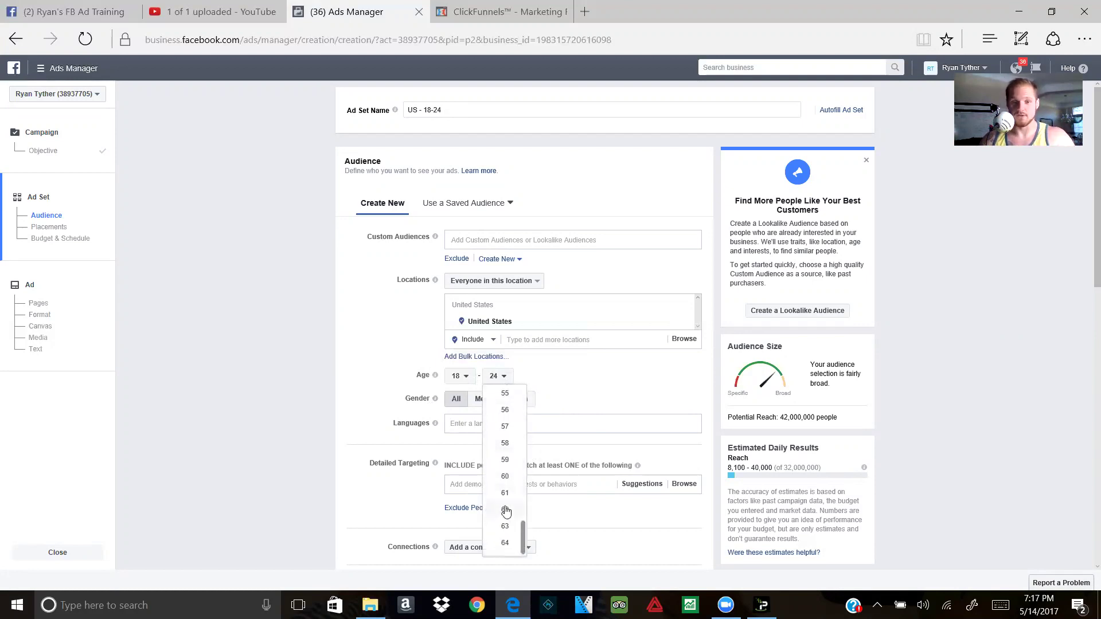
scroll(505, 511, down, 1)
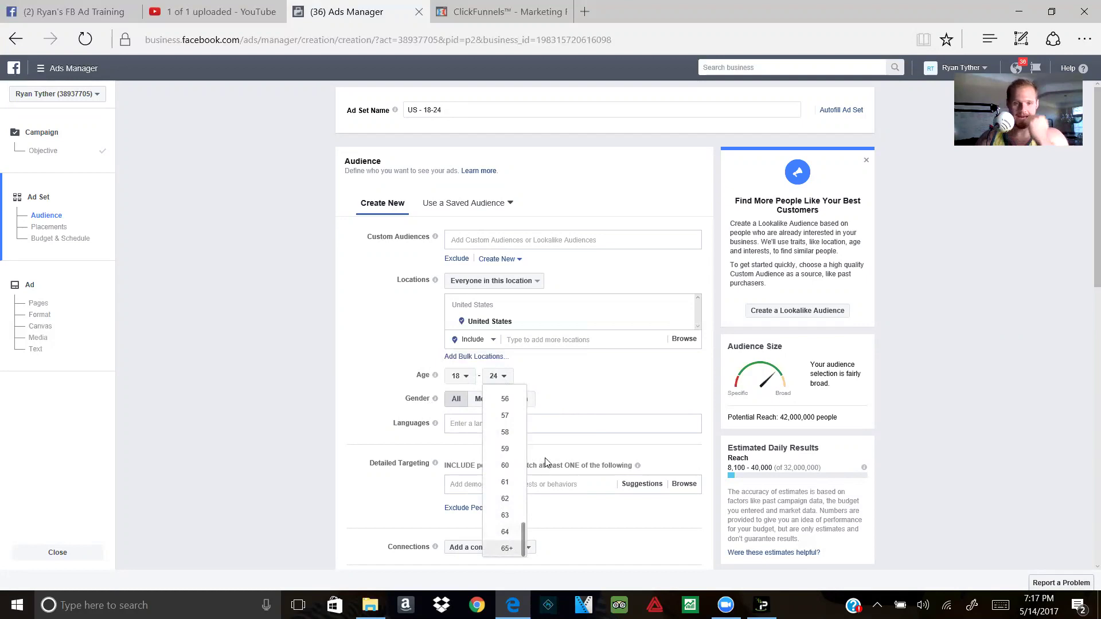
click(507, 548)
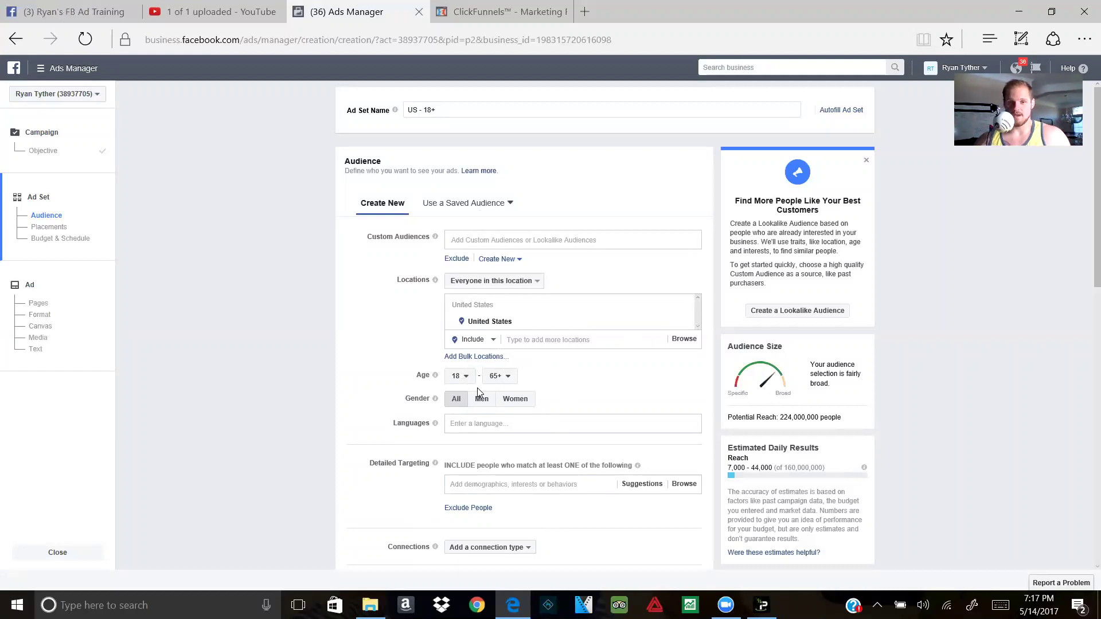
Target only women with English (All) as the language, then close the Detailed Targeting suggestions.
click(518, 397)
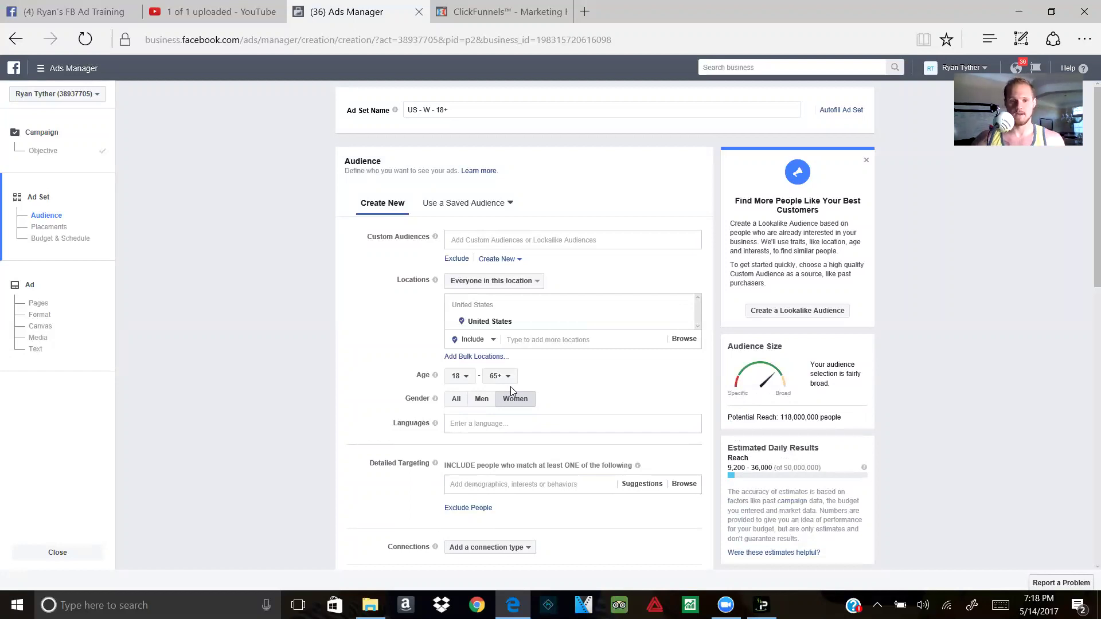
scroll(510, 386, down, 1)
click(487, 377)
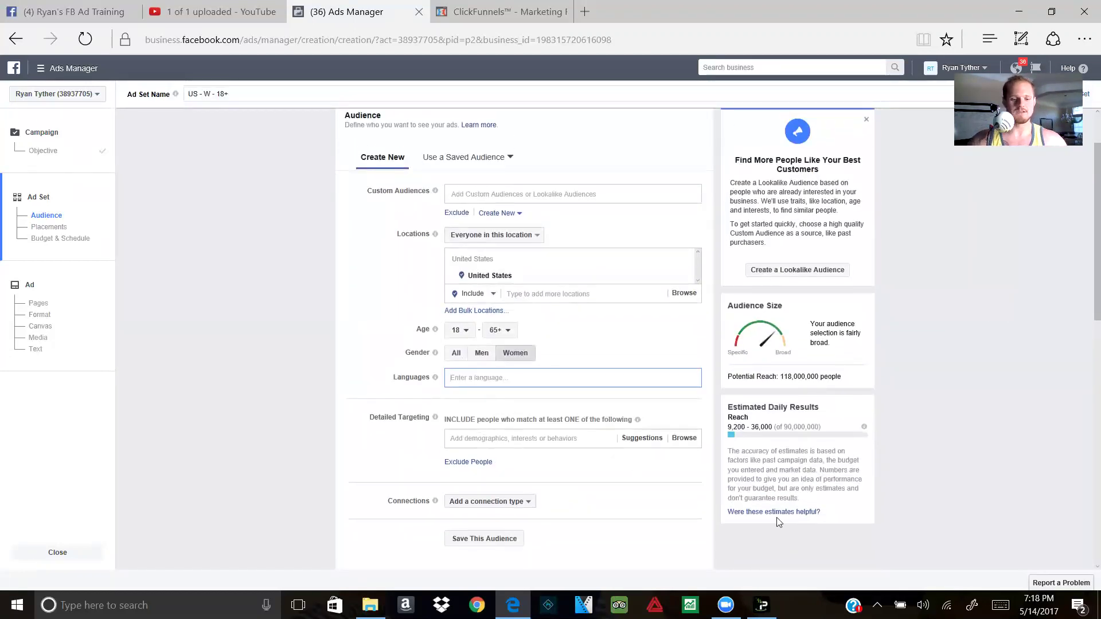
text(engli)
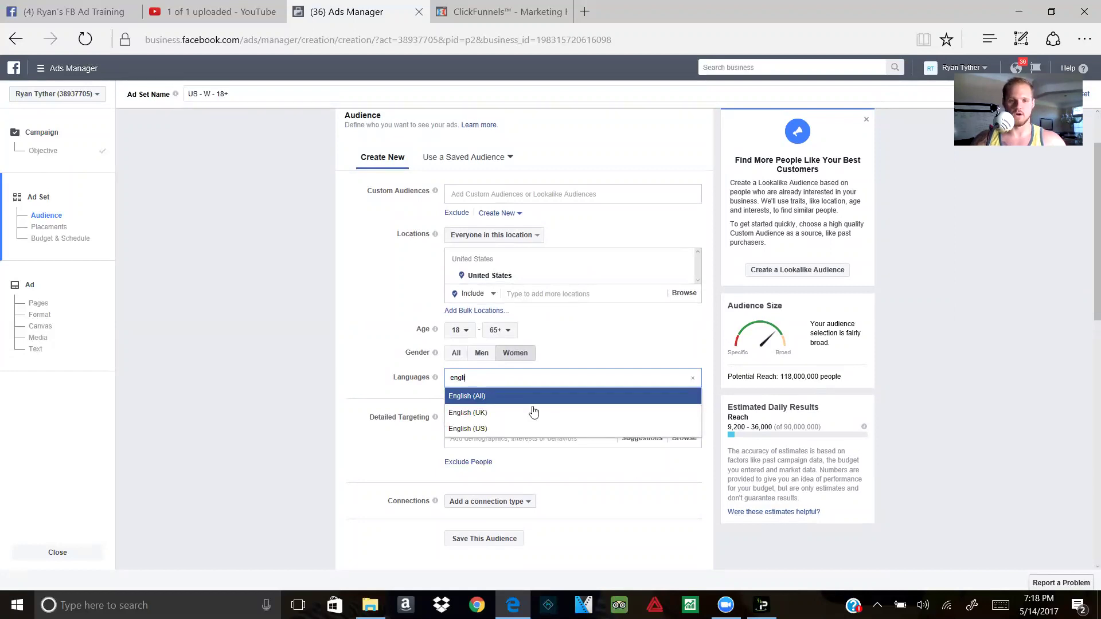
key(Return)
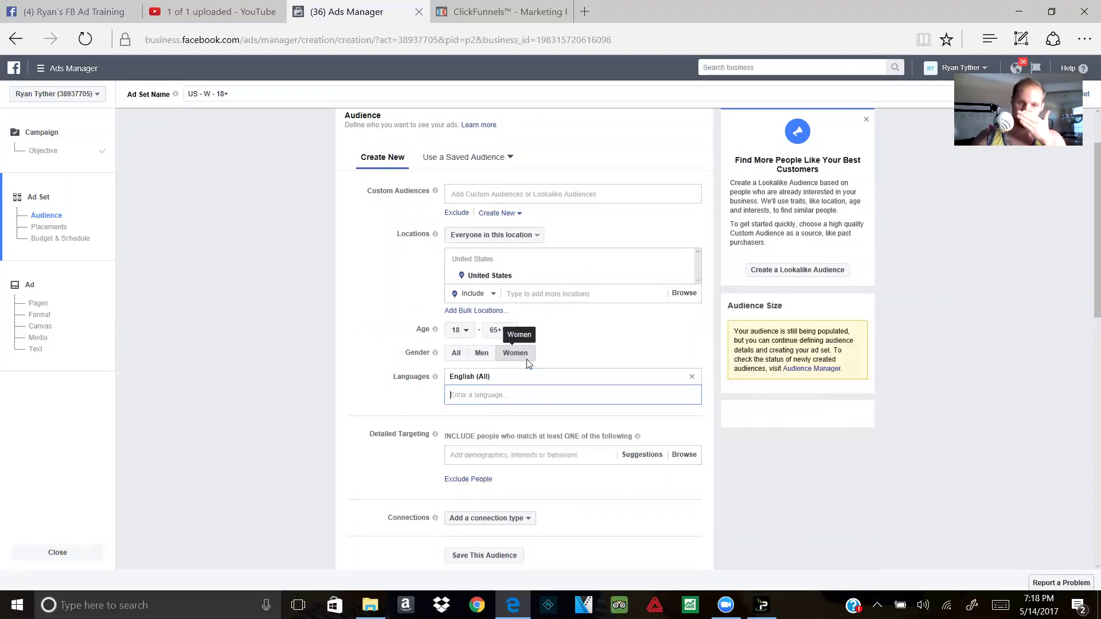
click(495, 453)
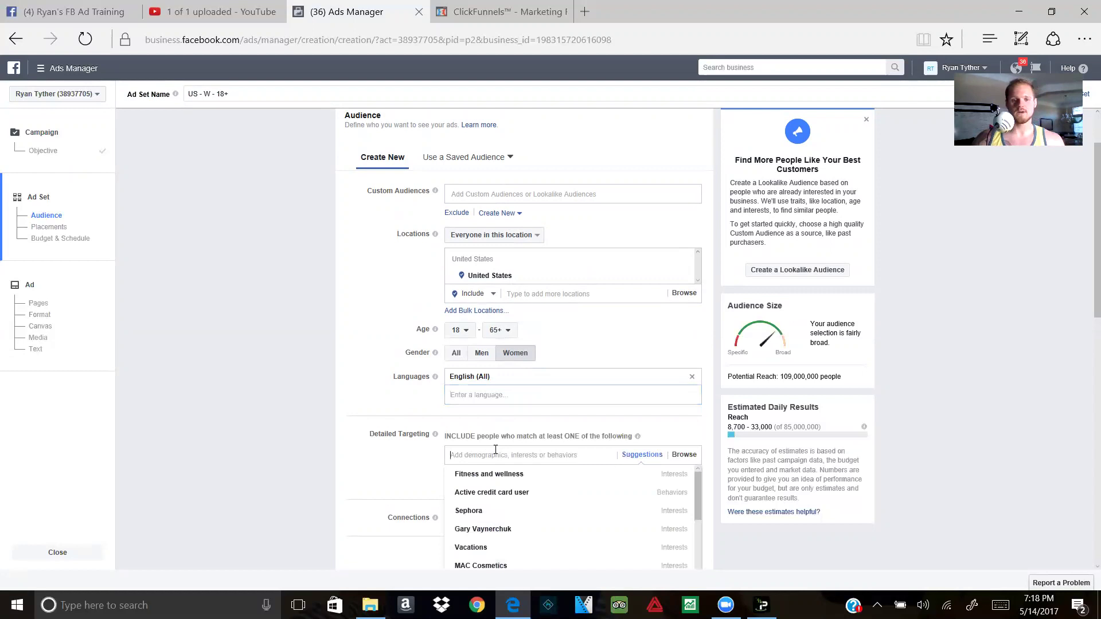
scroll(496, 450, down, 1)
click(391, 395)
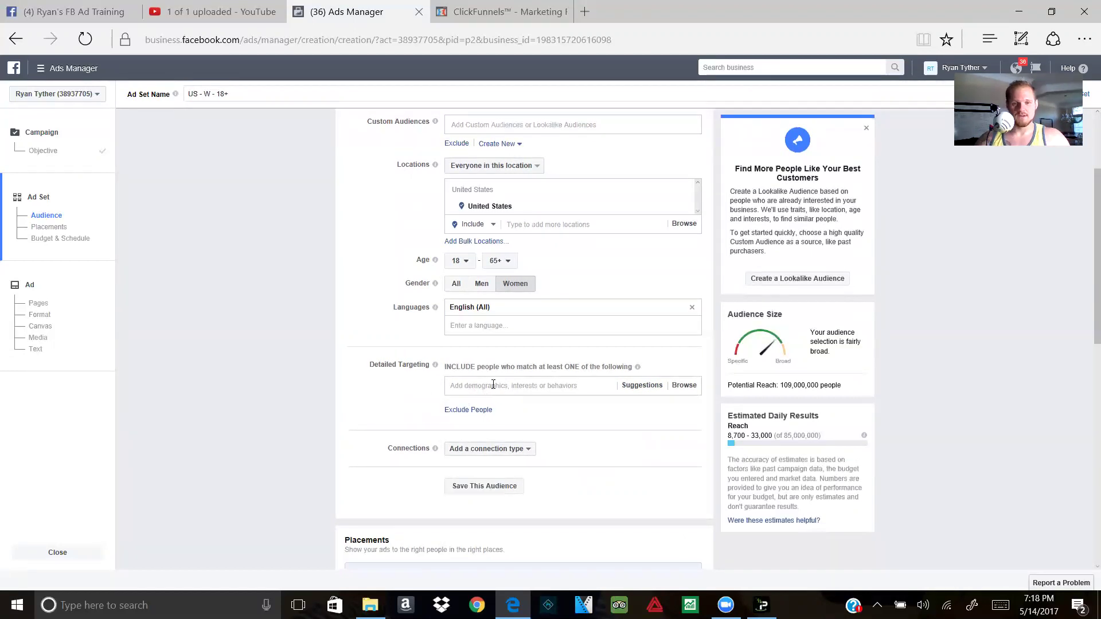
Add Sephora from the Detailed Targeting suggestions as a targeted interest.
click(459, 386)
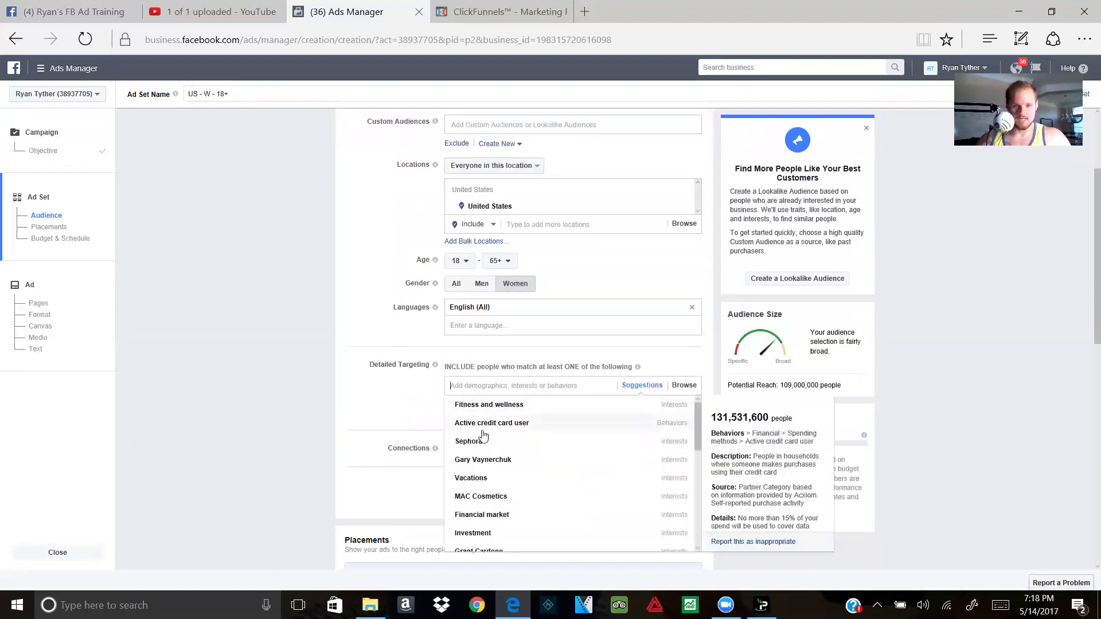
key(Return)
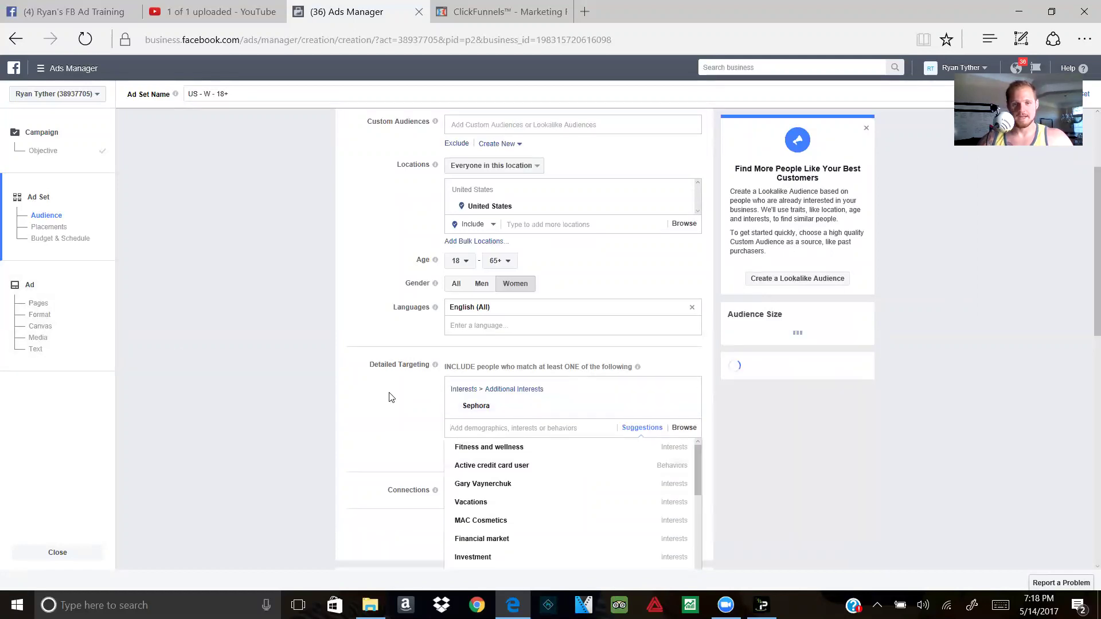
click(383, 399)
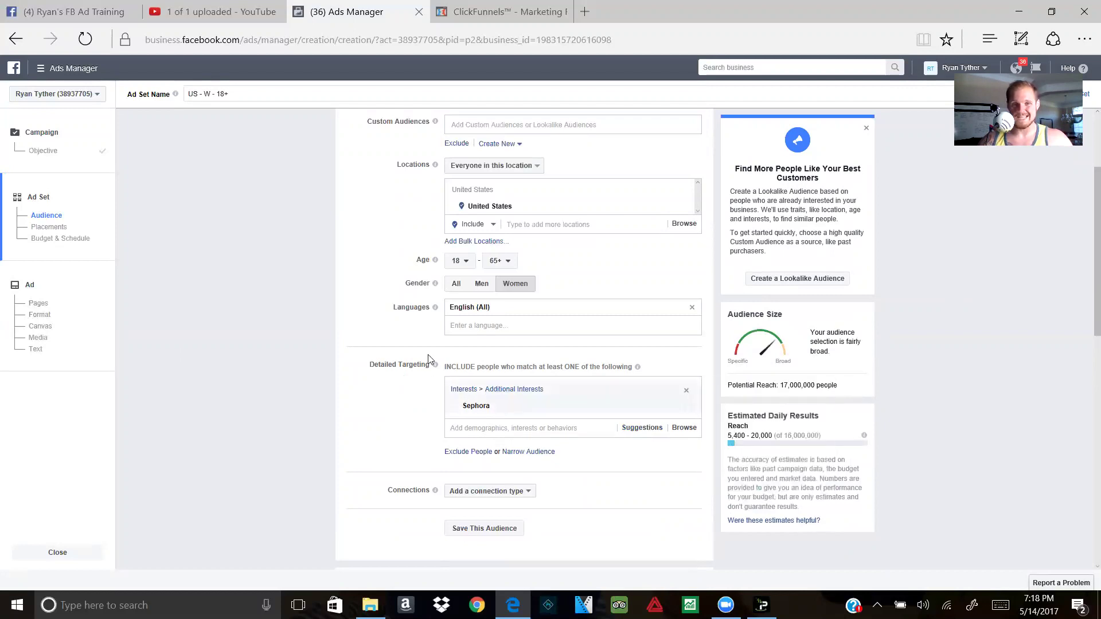
mouse_move(475, 411)
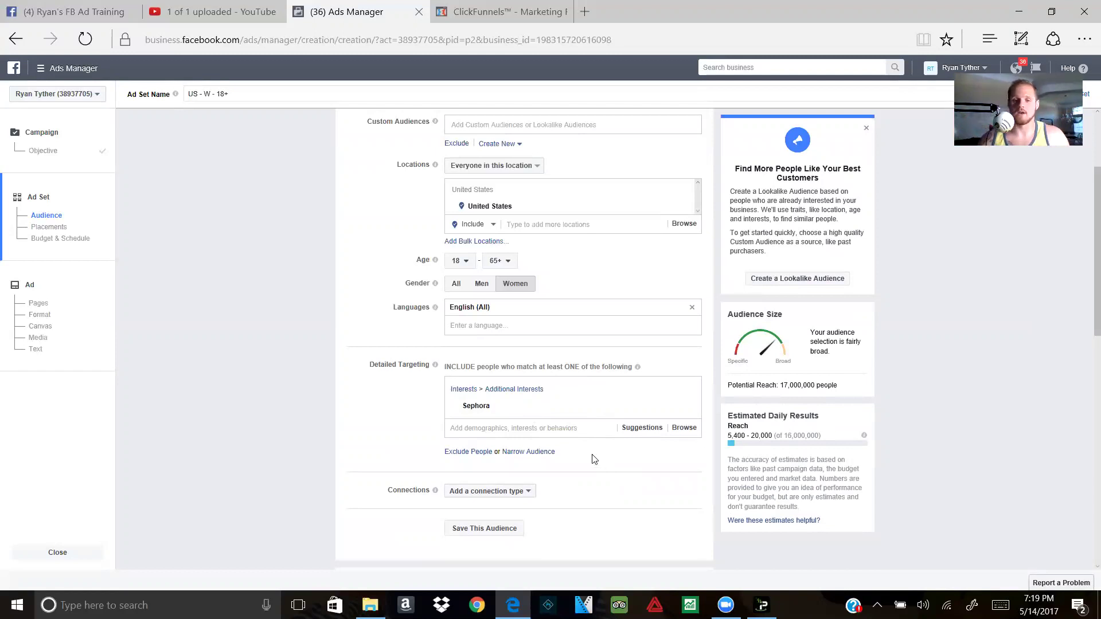
click(577, 427)
text(affili)
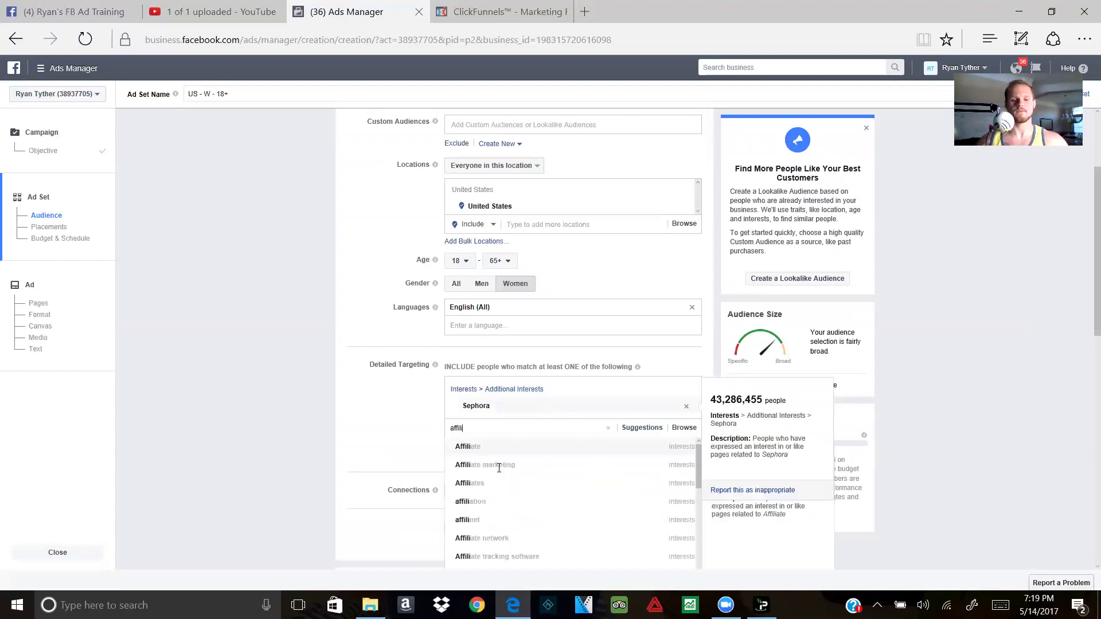
key(Return)
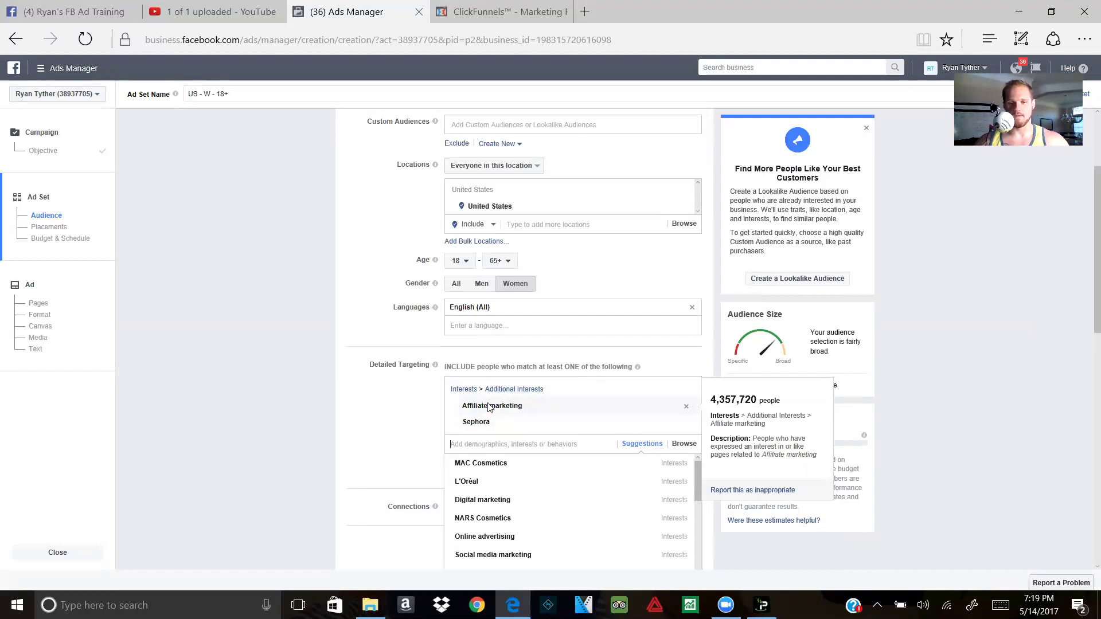
mouse_move(658, 411)
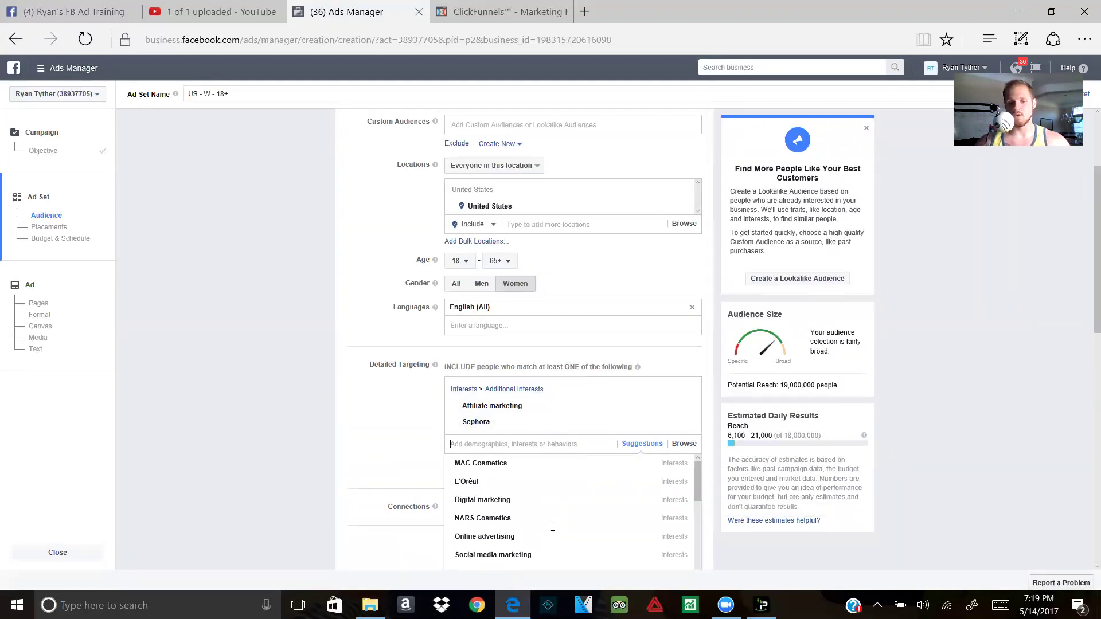
mouse_move(498, 493)
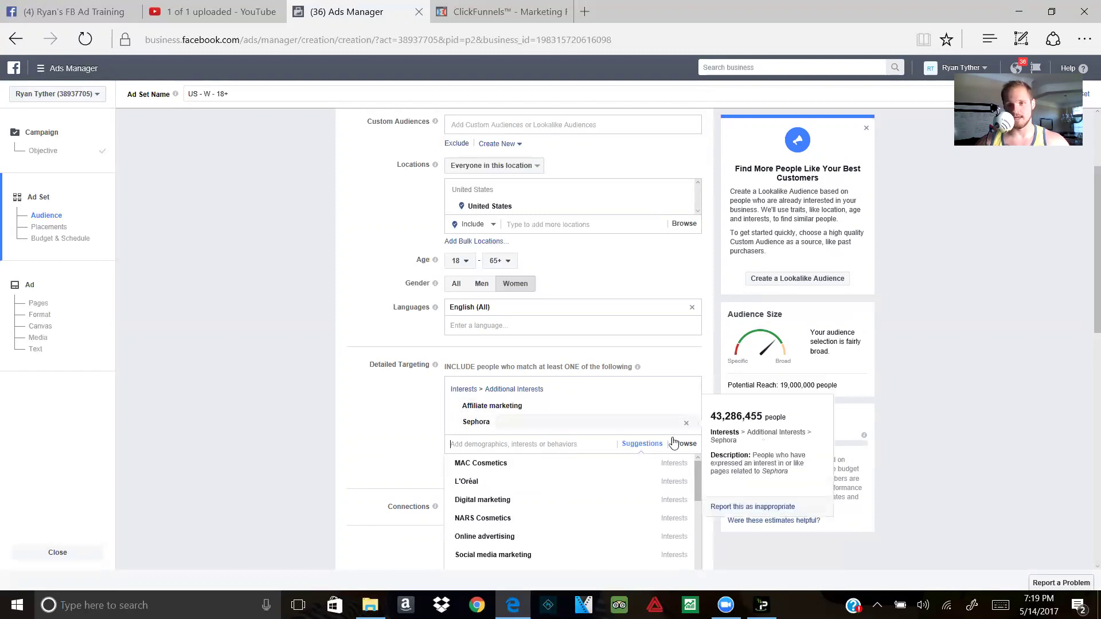
mouse_move(674, 431)
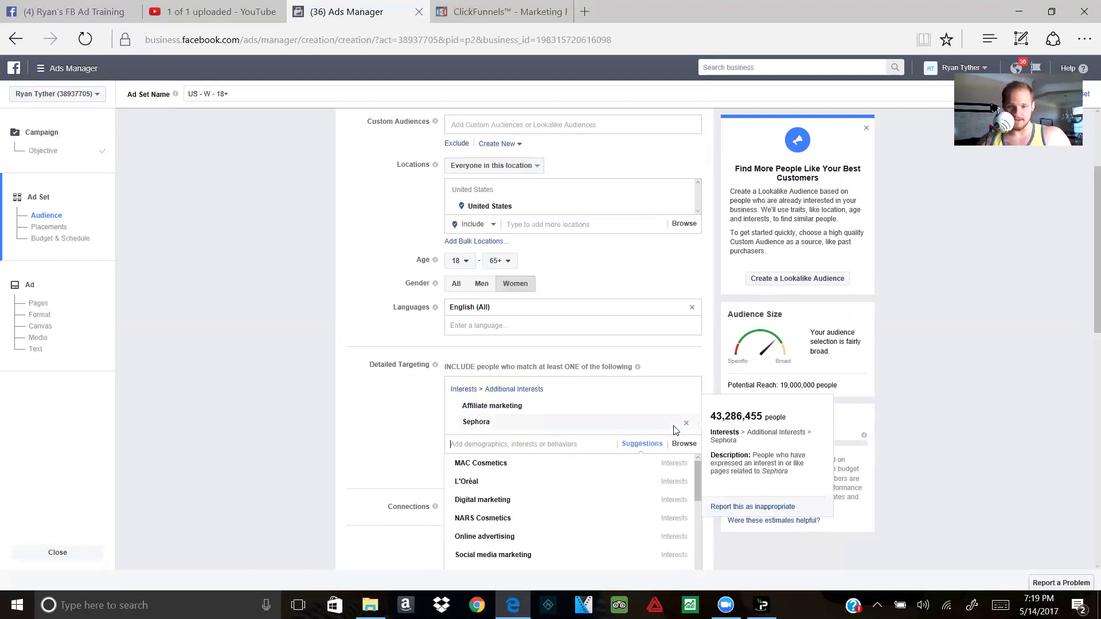
mouse_move(591, 400)
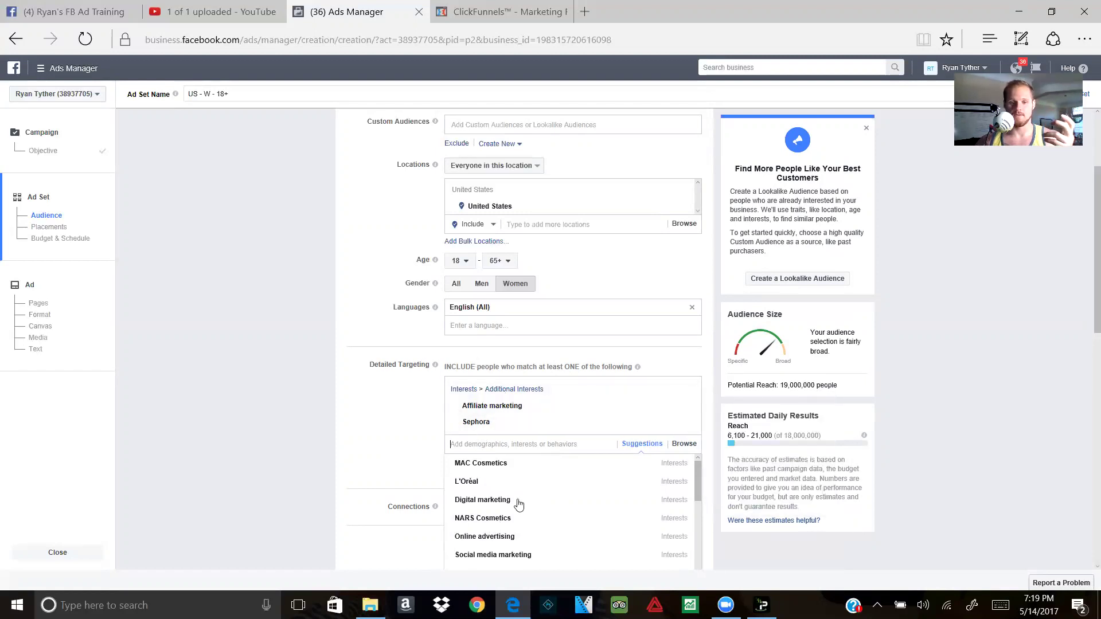
Add Digital marketing, Content marketing, Online advertising and Facebook Marketing as targeted interests.
click(482, 502)
mouse_move(482, 406)
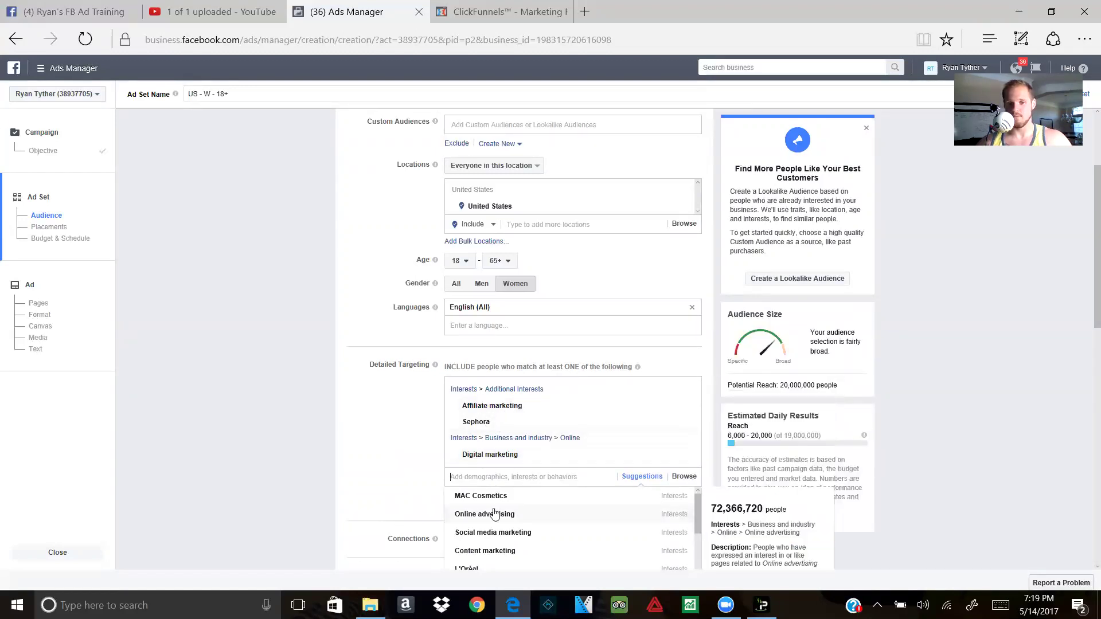
mouse_move(494, 537)
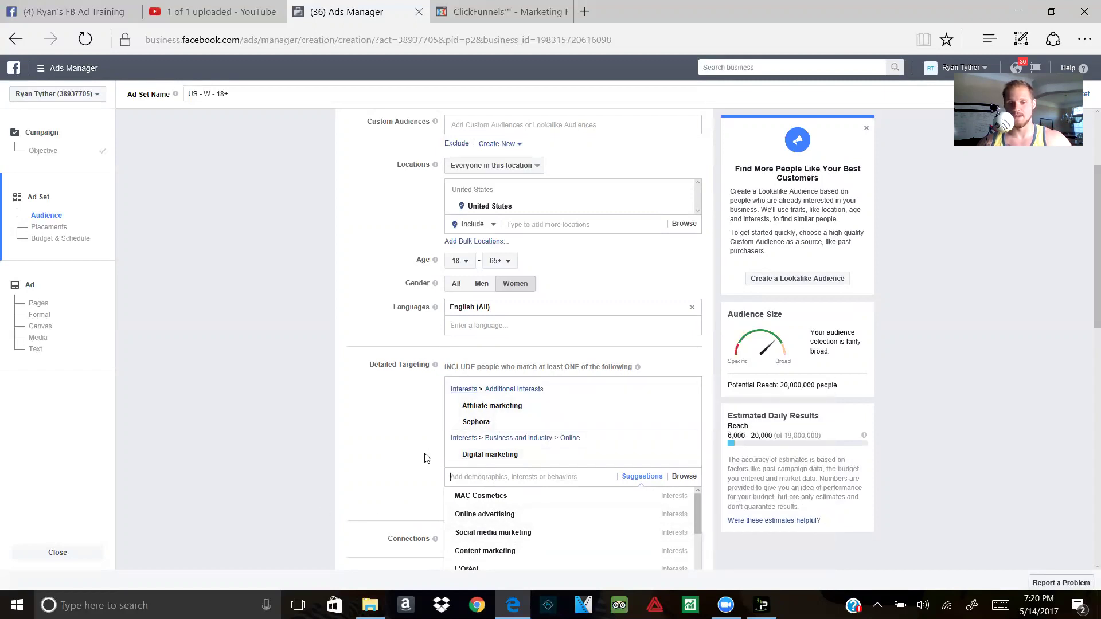
scroll(425, 458, down, 1)
mouse_move(472, 487)
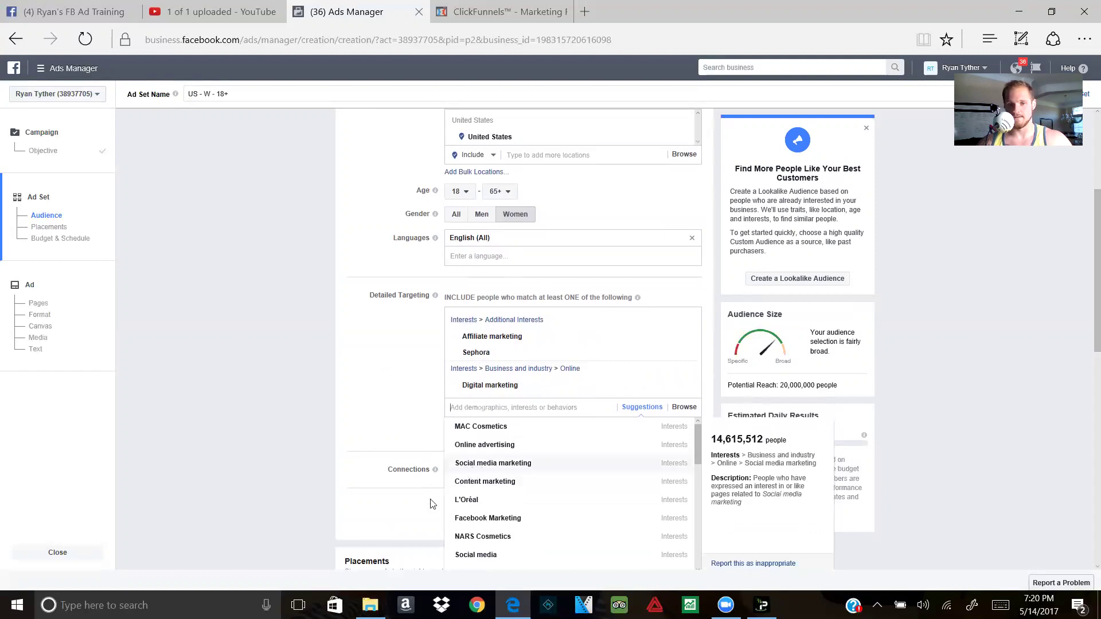
click(485, 481)
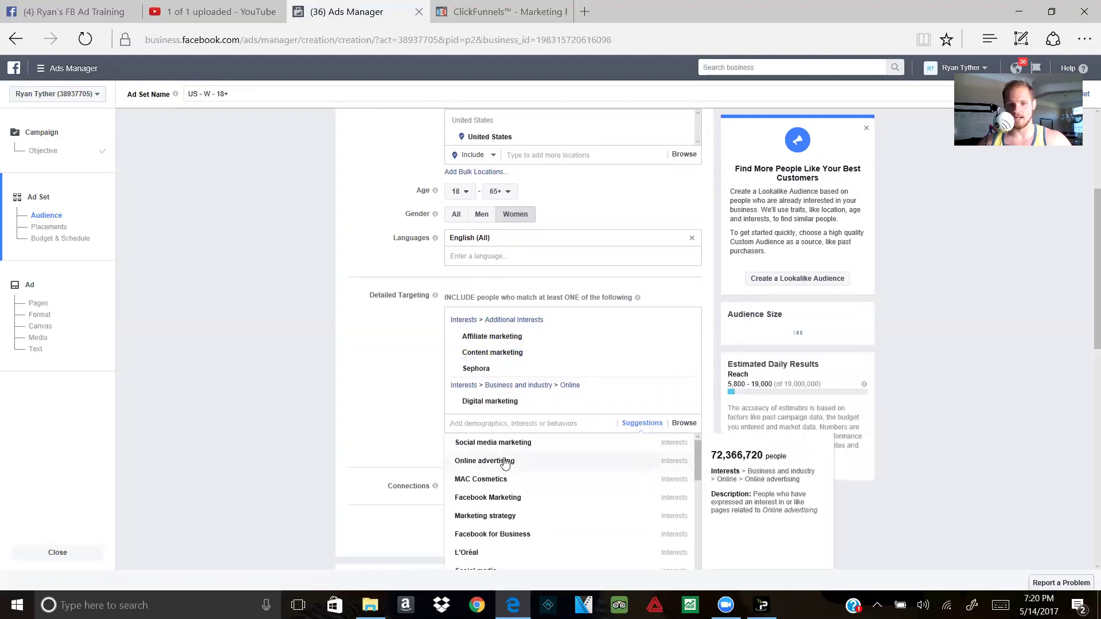
click(504, 462)
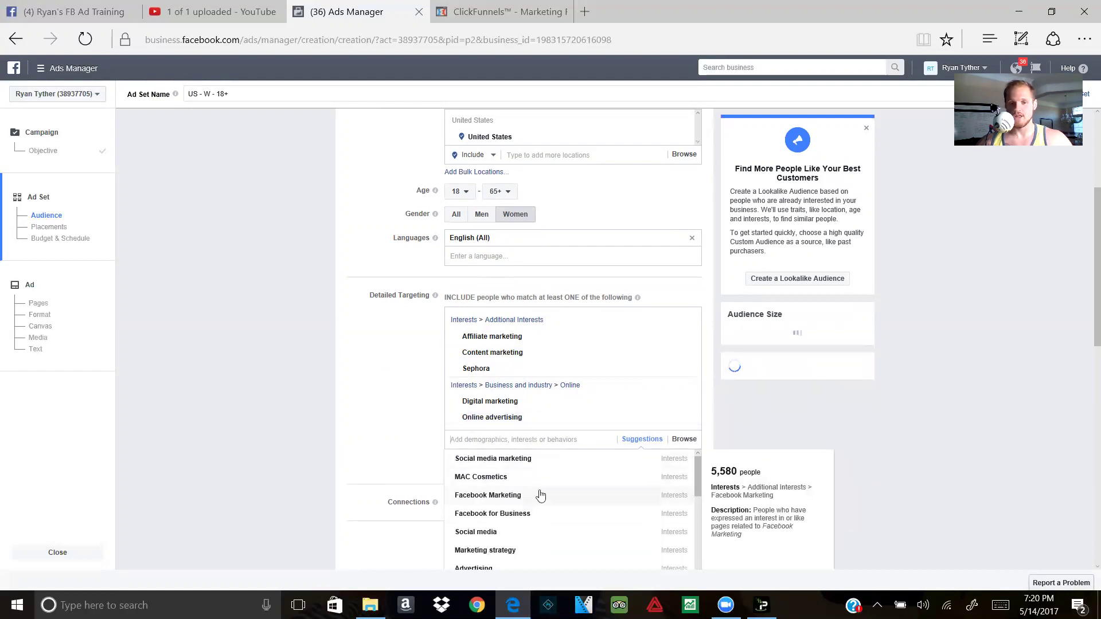
click(538, 494)
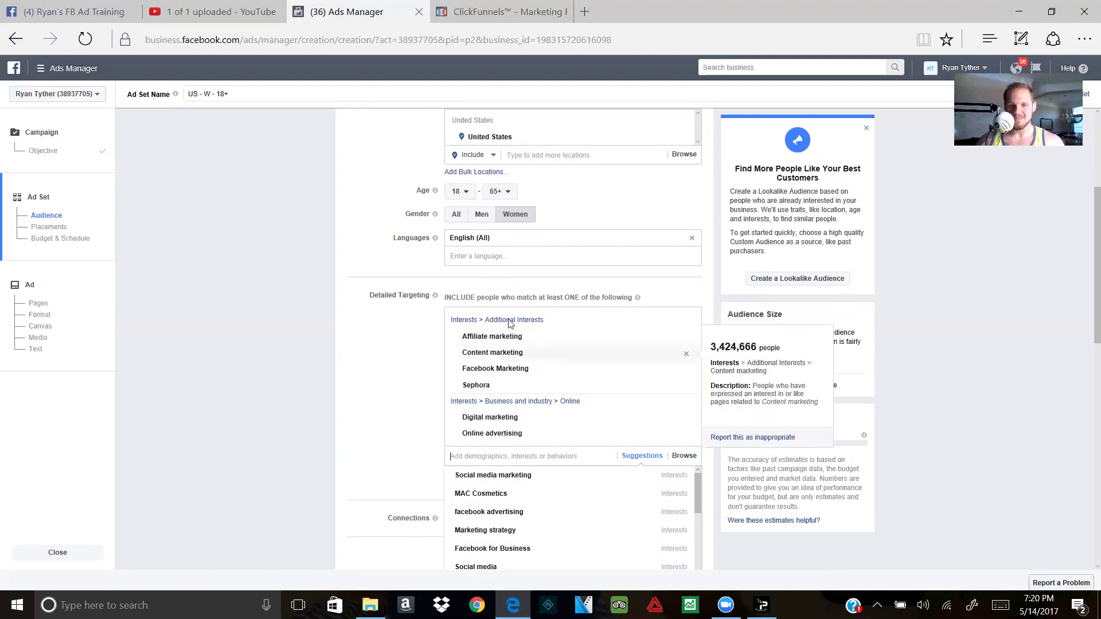
click(357, 453)
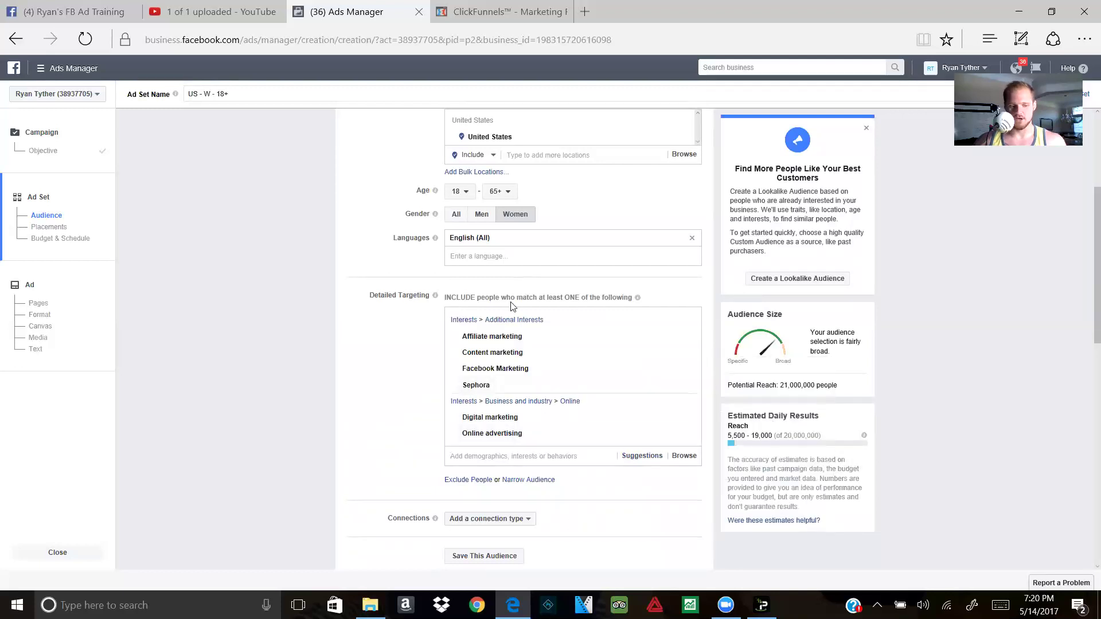
Narrow the audience to also match Active credit card user, Online shopping or Primarily credit cards.
click(528, 480)
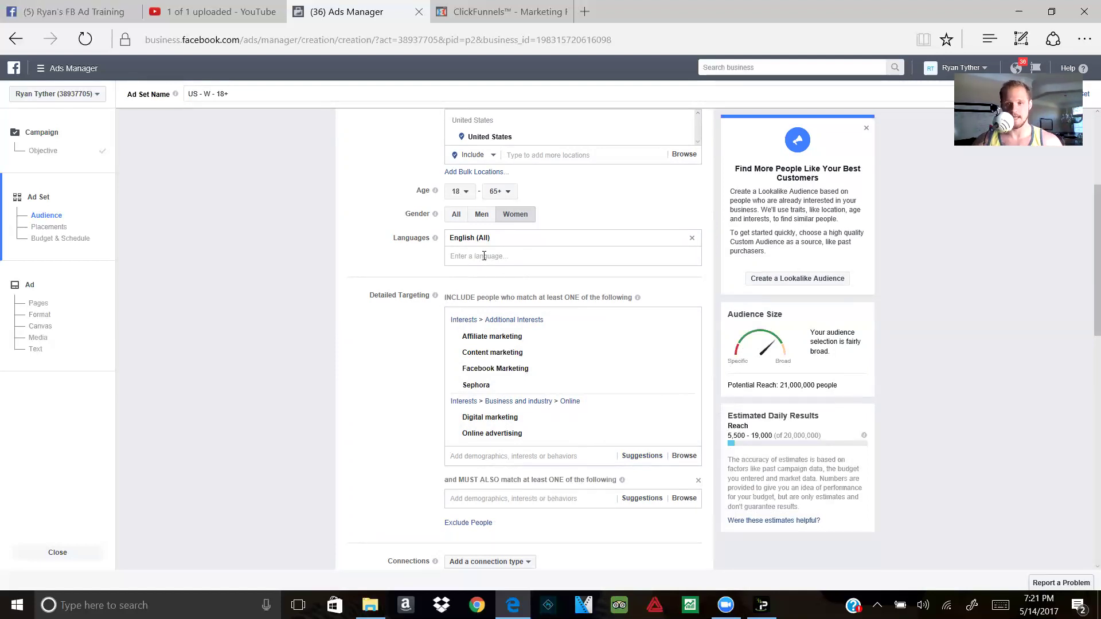
click(551, 507)
scroll(509, 499, down, 1)
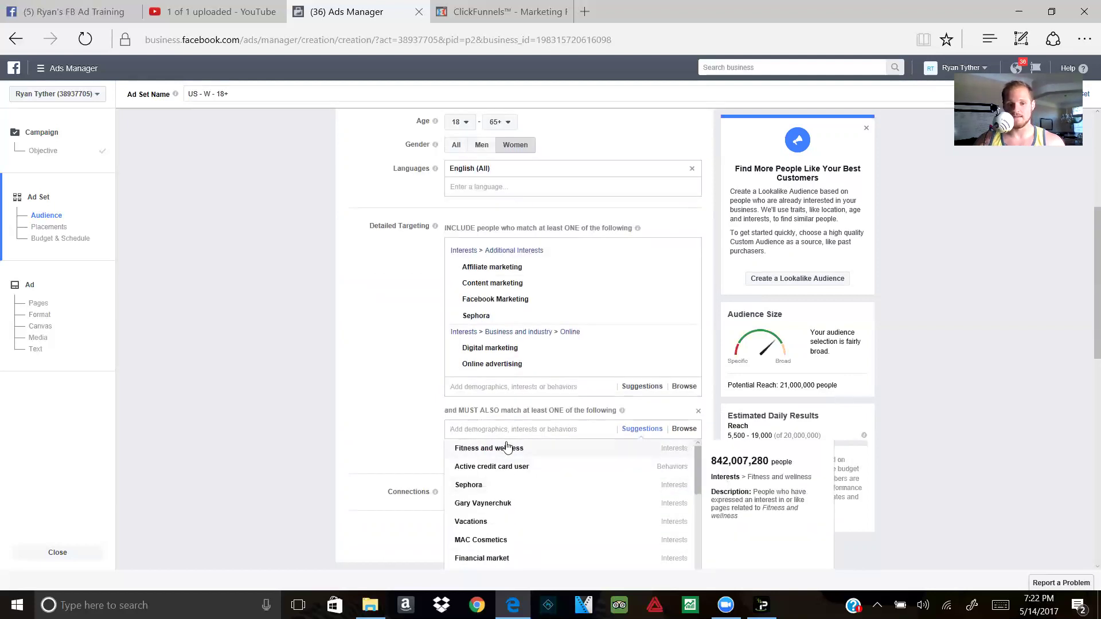
click(574, 468)
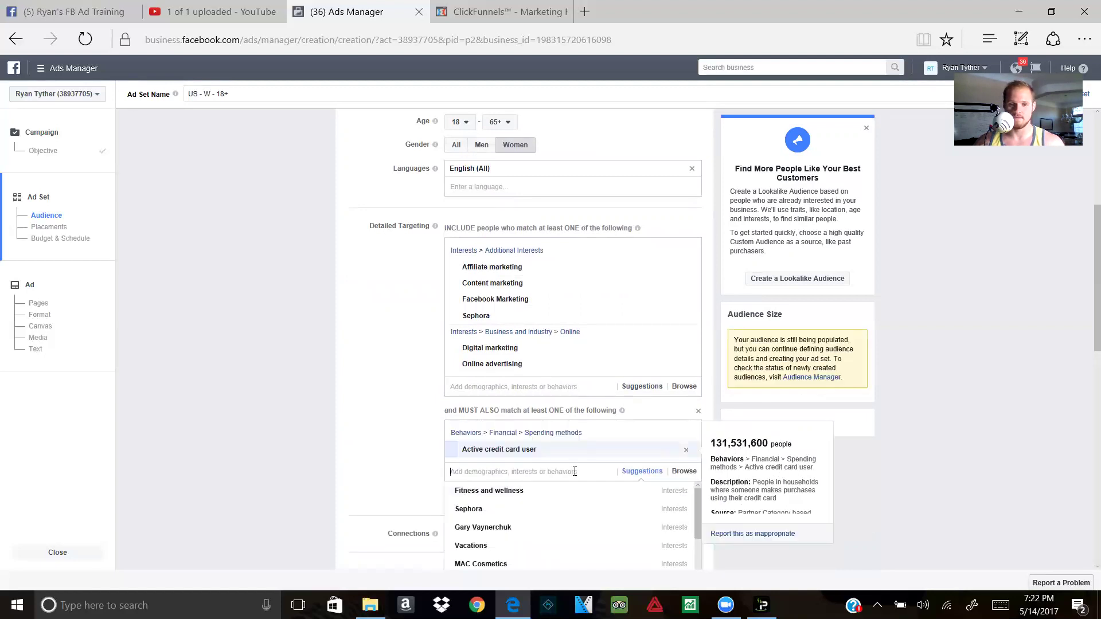
scroll(556, 466, down, 1)
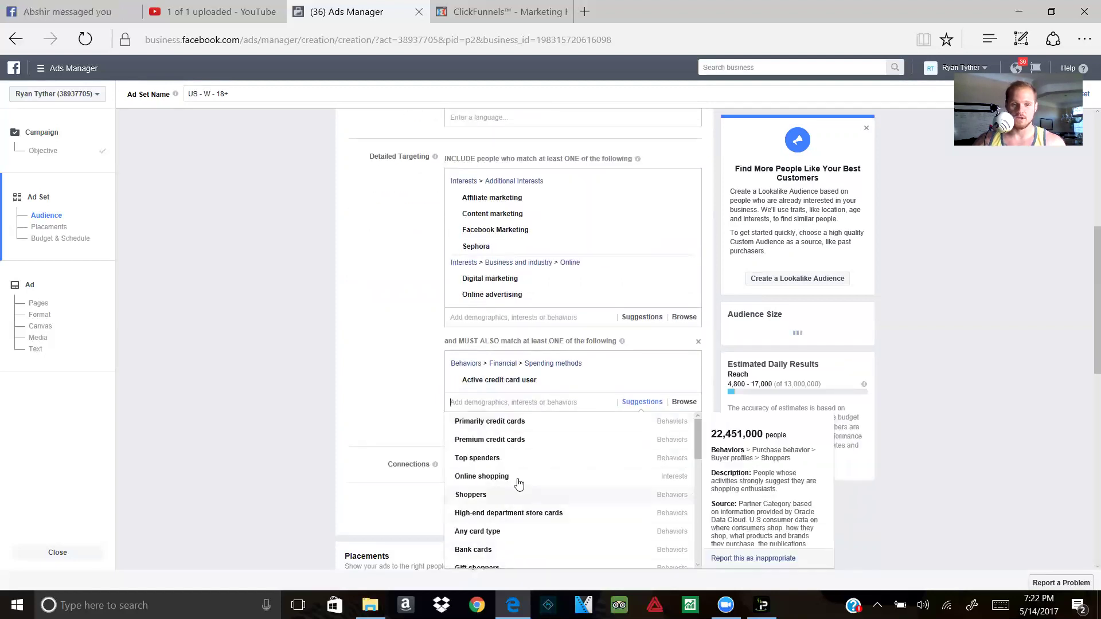
click(516, 478)
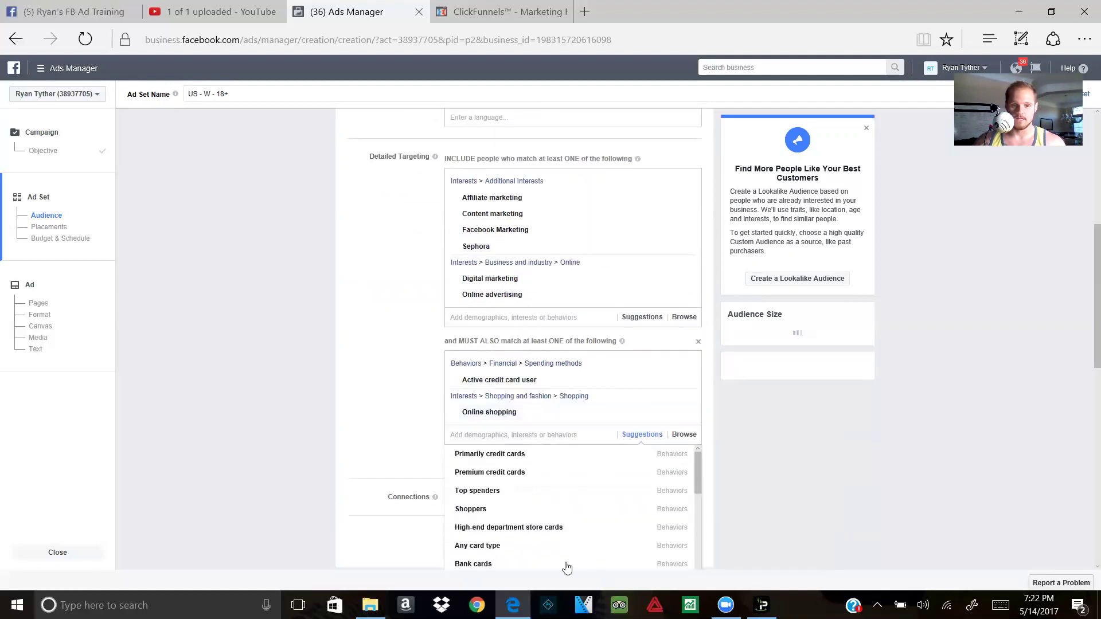
mouse_move(514, 465)
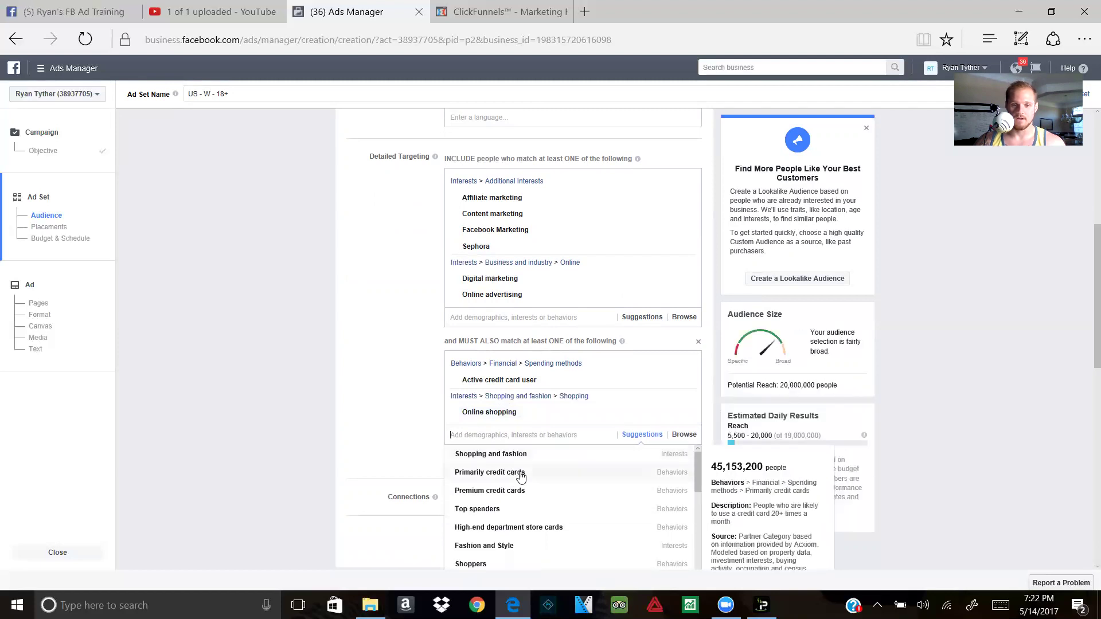
click(520, 474)
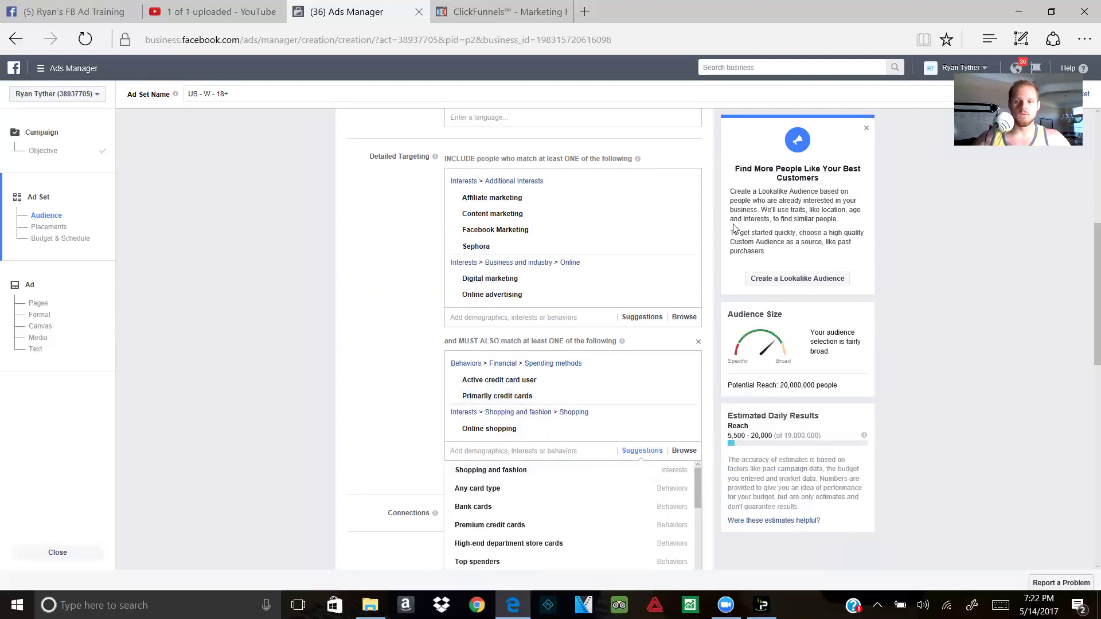
scroll(417, 287, down, 3)
scroll(418, 297, down, 2)
click(334, 189)
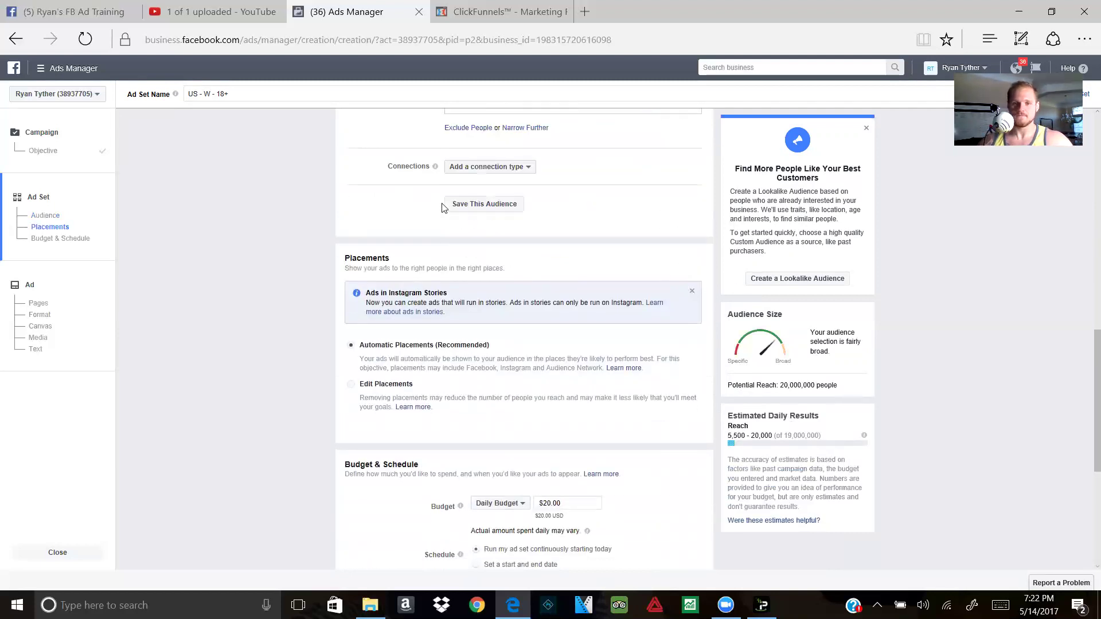
scroll(644, 352, up, 4)
scroll(560, 316, up, 2)
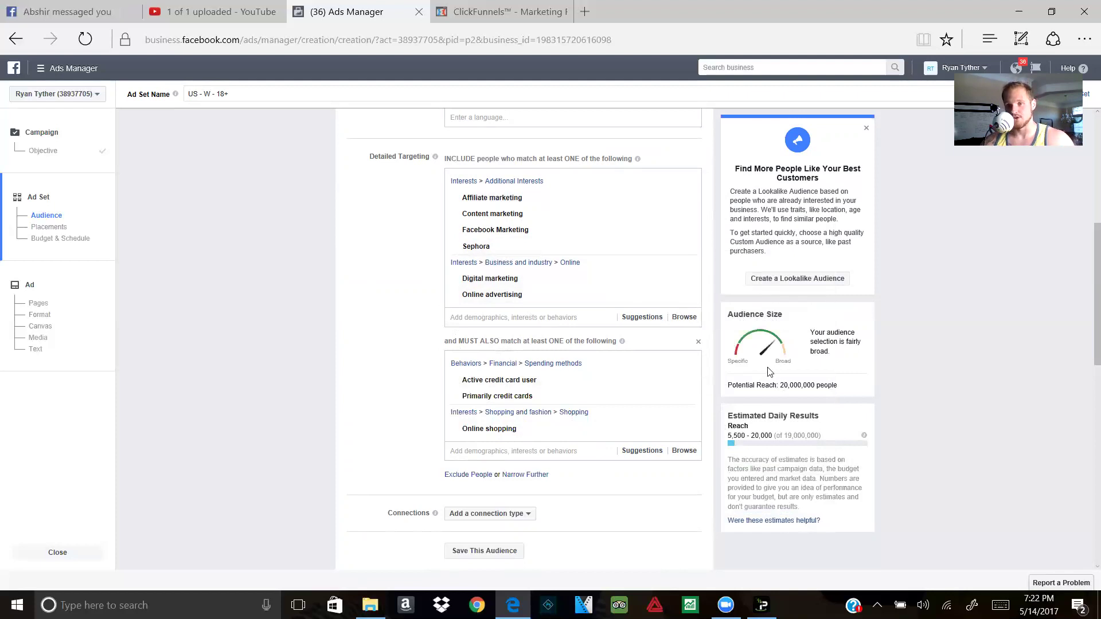
scroll(323, 372, down, 5)
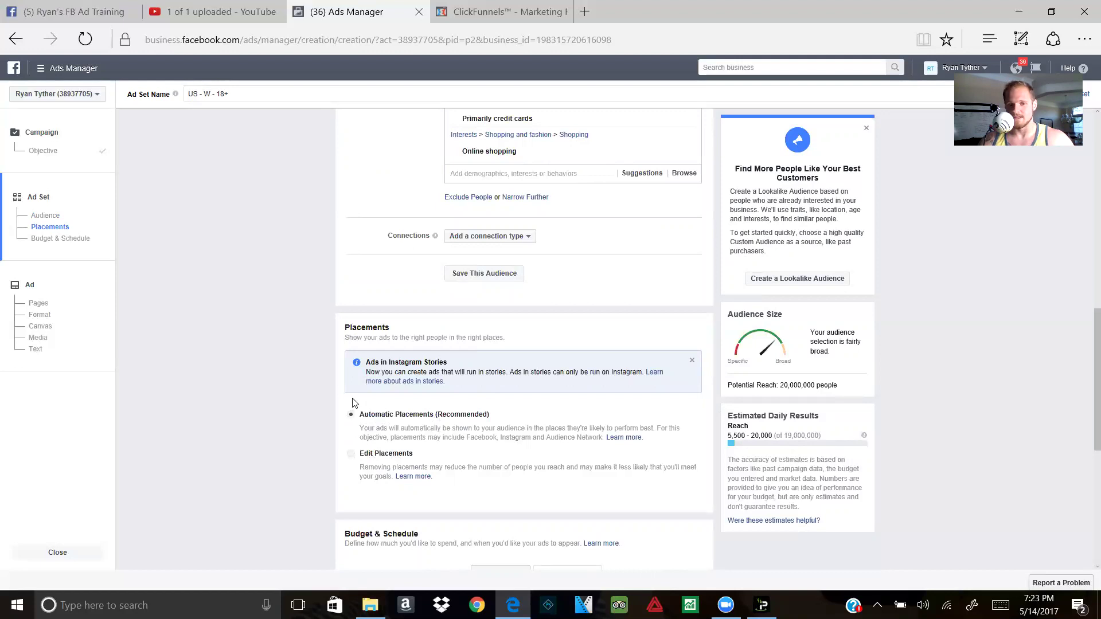
Switch placements from automatic to Edit Placements and bring up the Device Types choices.
click(350, 454)
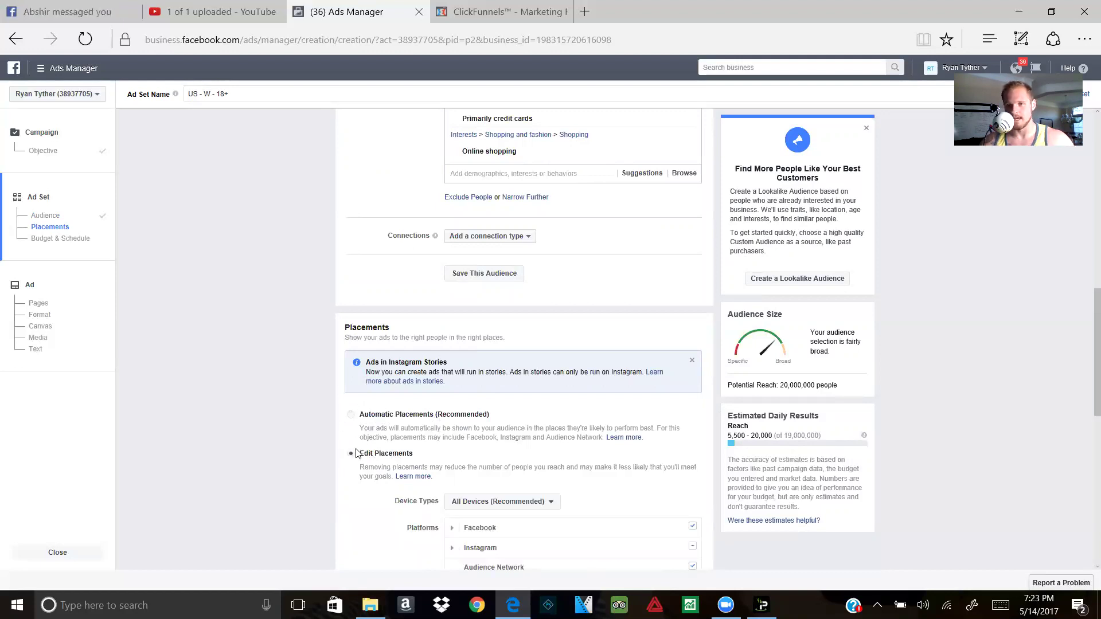
scroll(355, 456, down, 1)
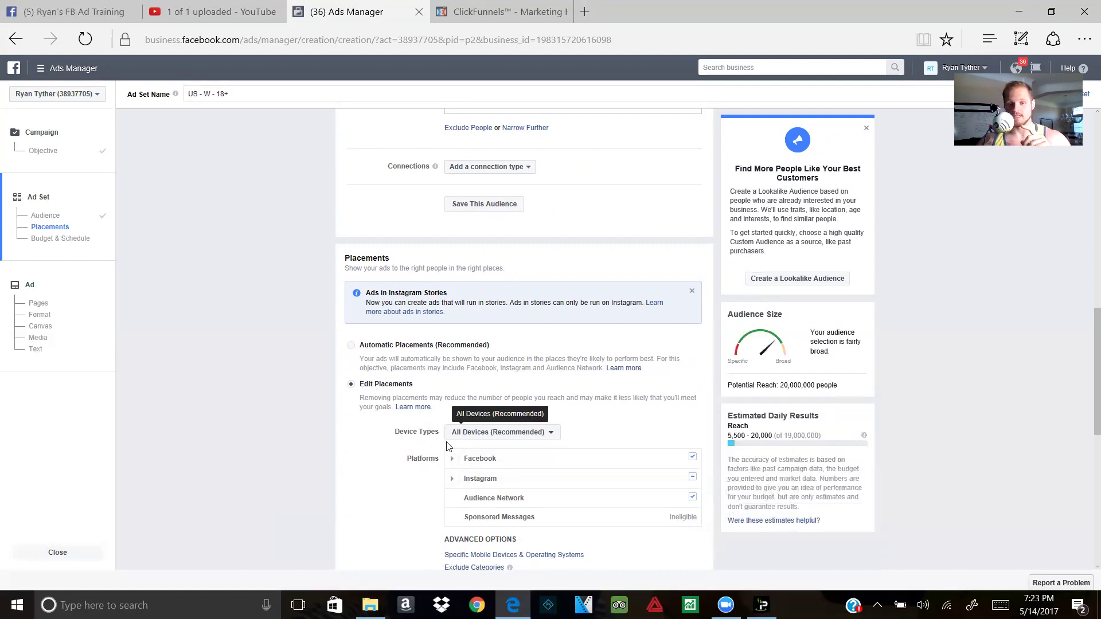
scroll(428, 451, down, 1)
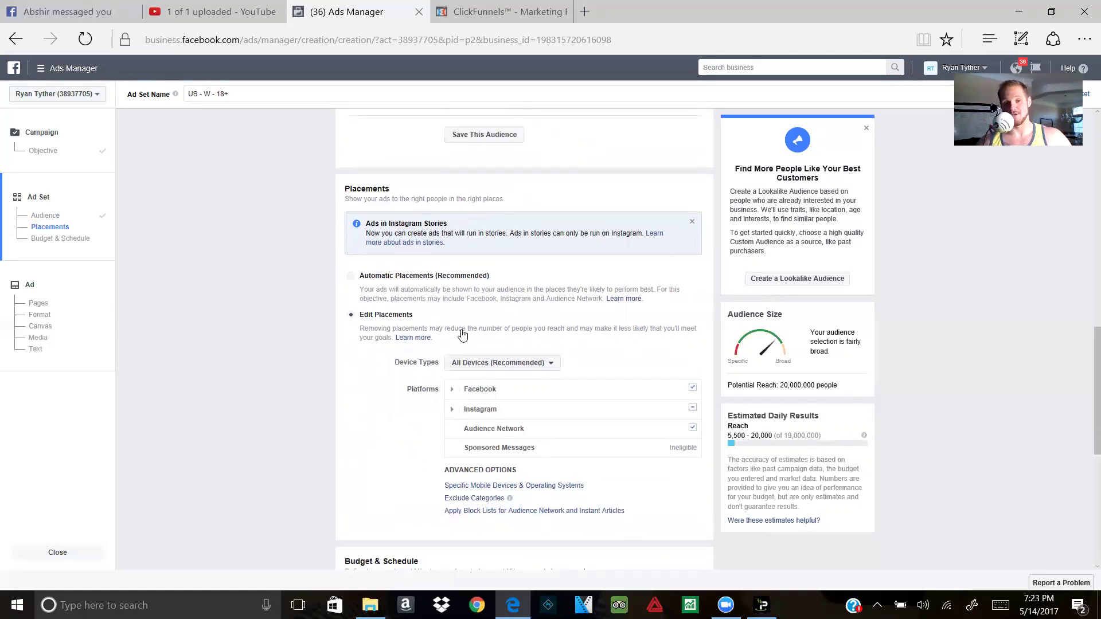
click(466, 363)
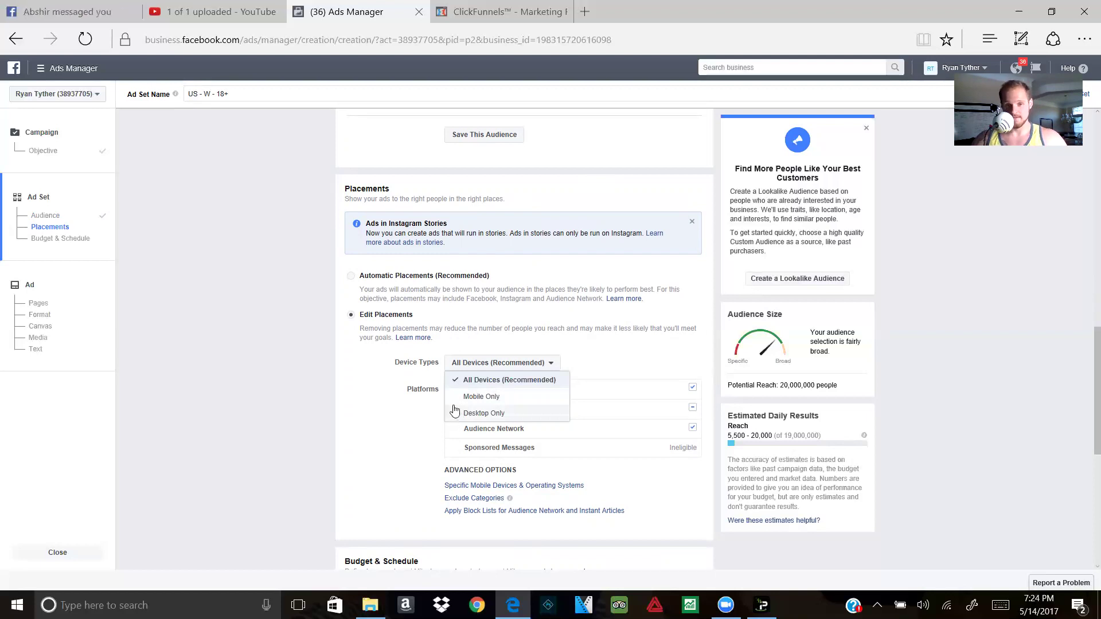
Set Device Types to Mobile Only and uncheck every placement except Facebook Feeds.
click(471, 400)
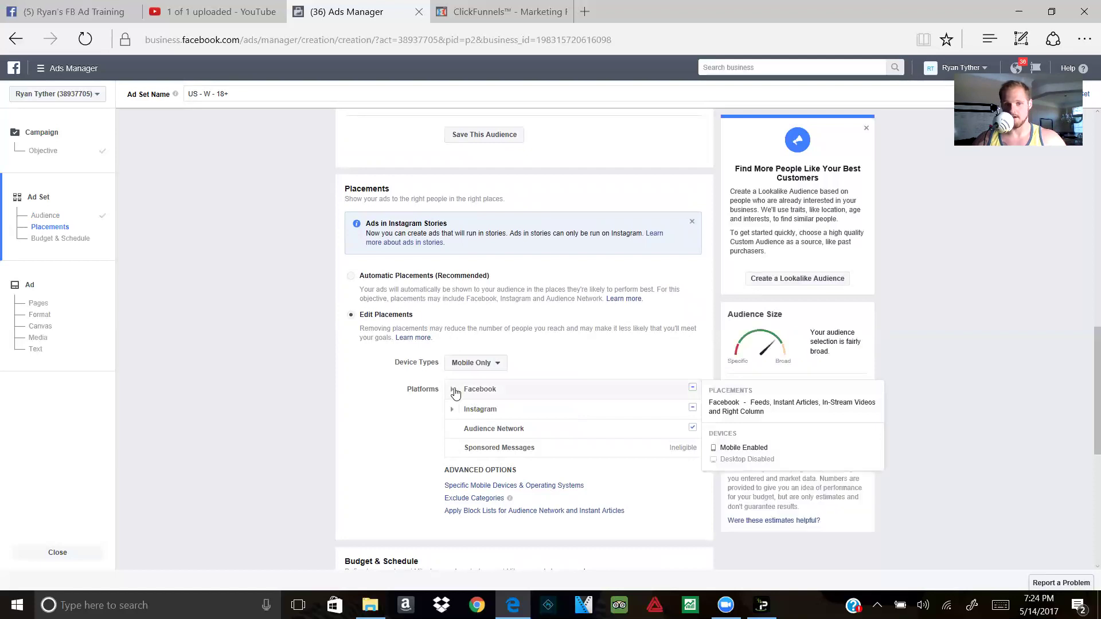
click(454, 390)
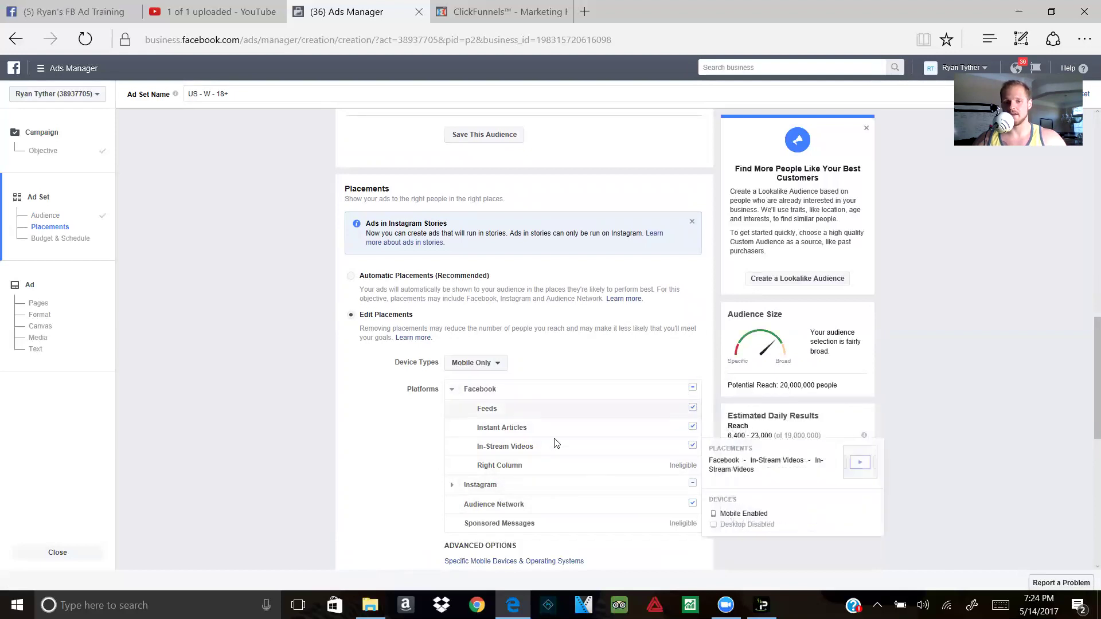
click(694, 429)
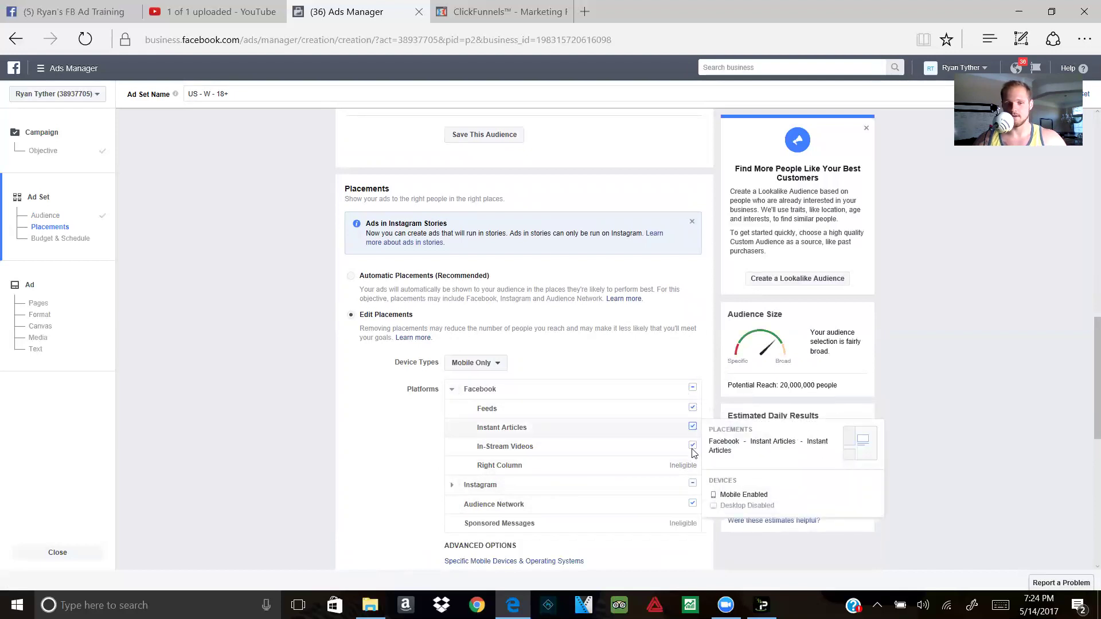
click(693, 485)
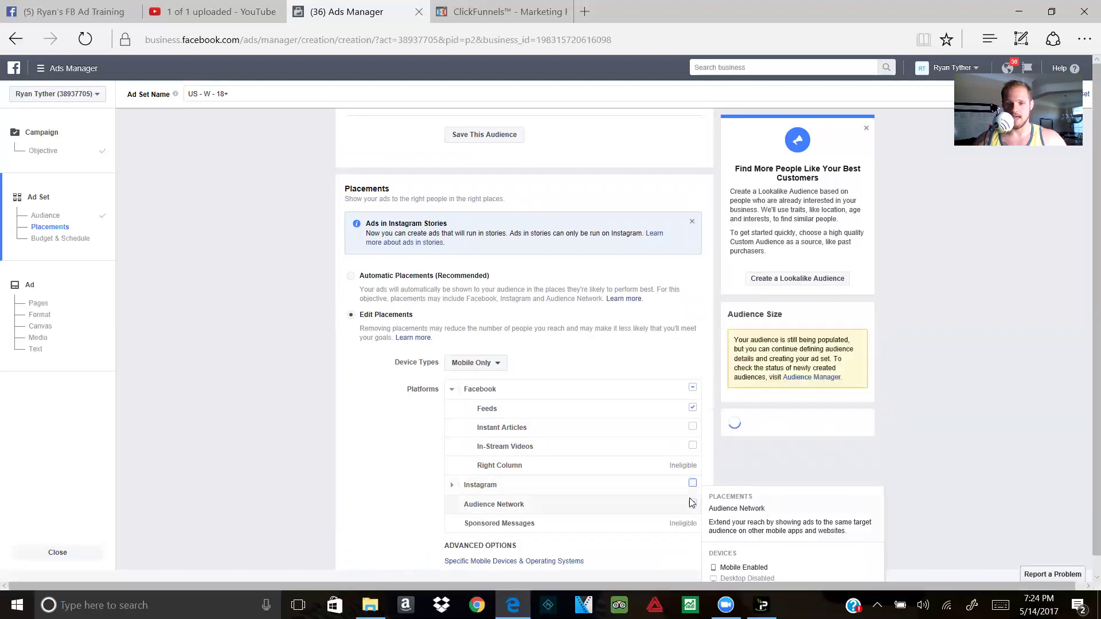
click(692, 503)
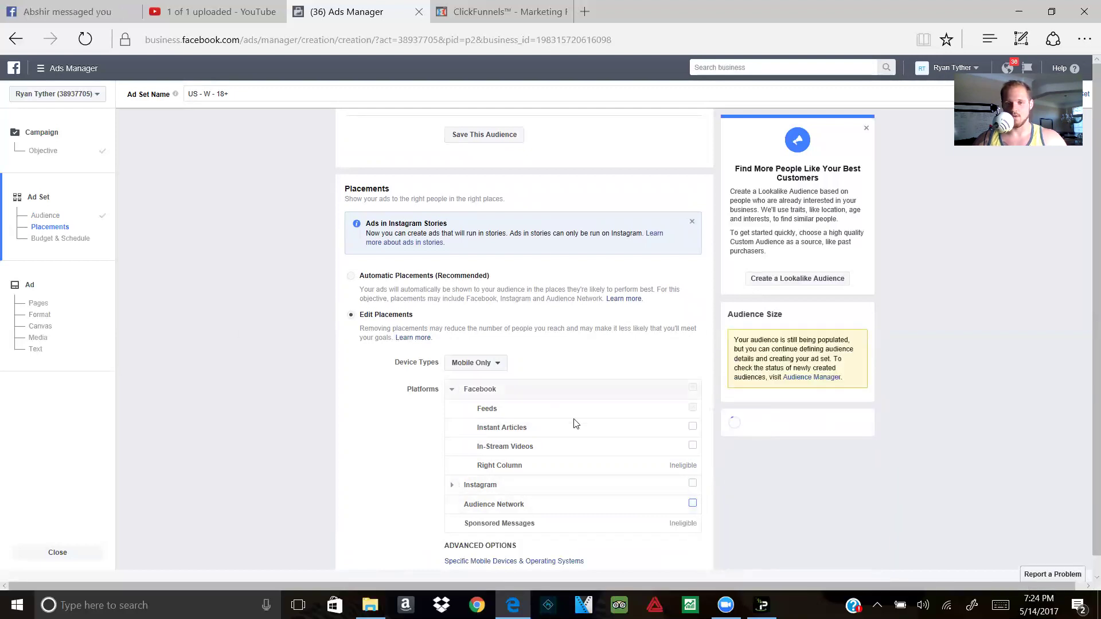
mouse_move(699, 419)
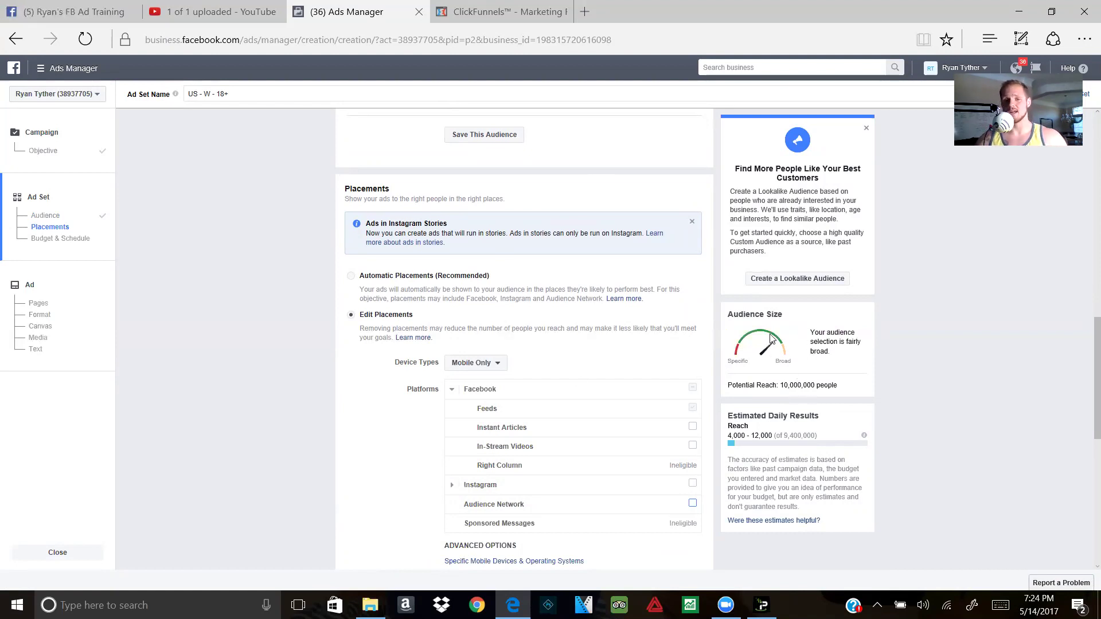
scroll(458, 436, down, 3)
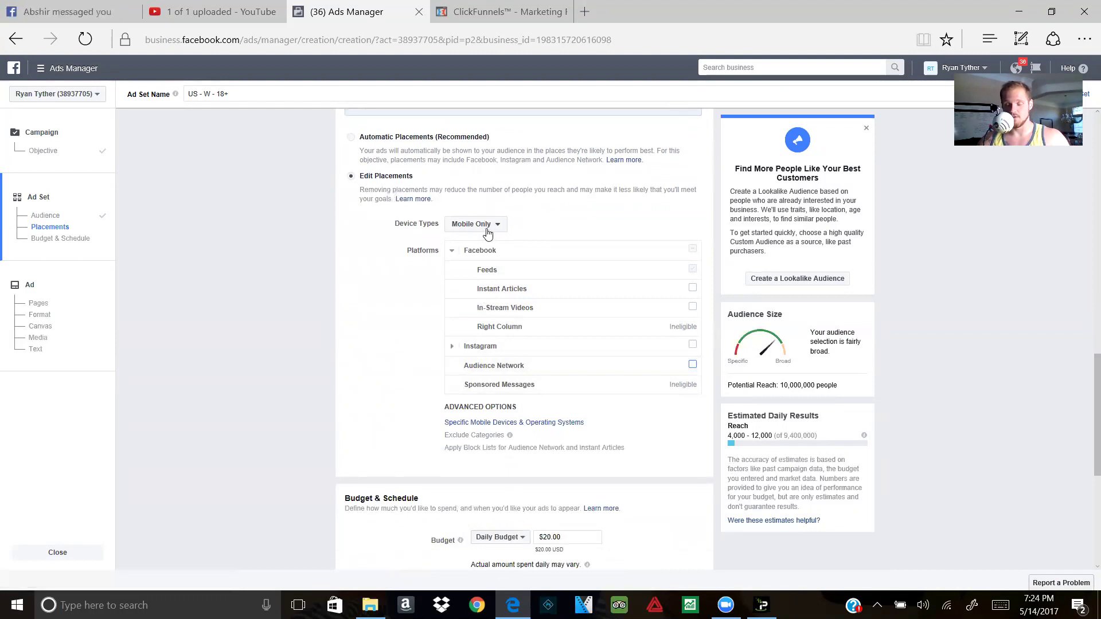
mouse_move(533, 289)
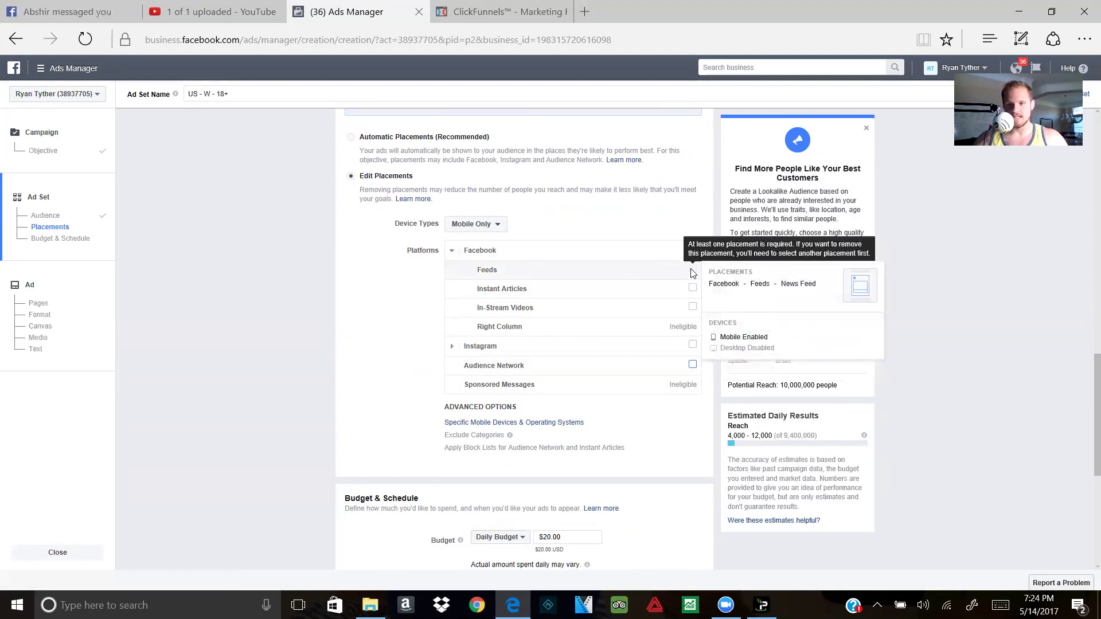
click(66, 11)
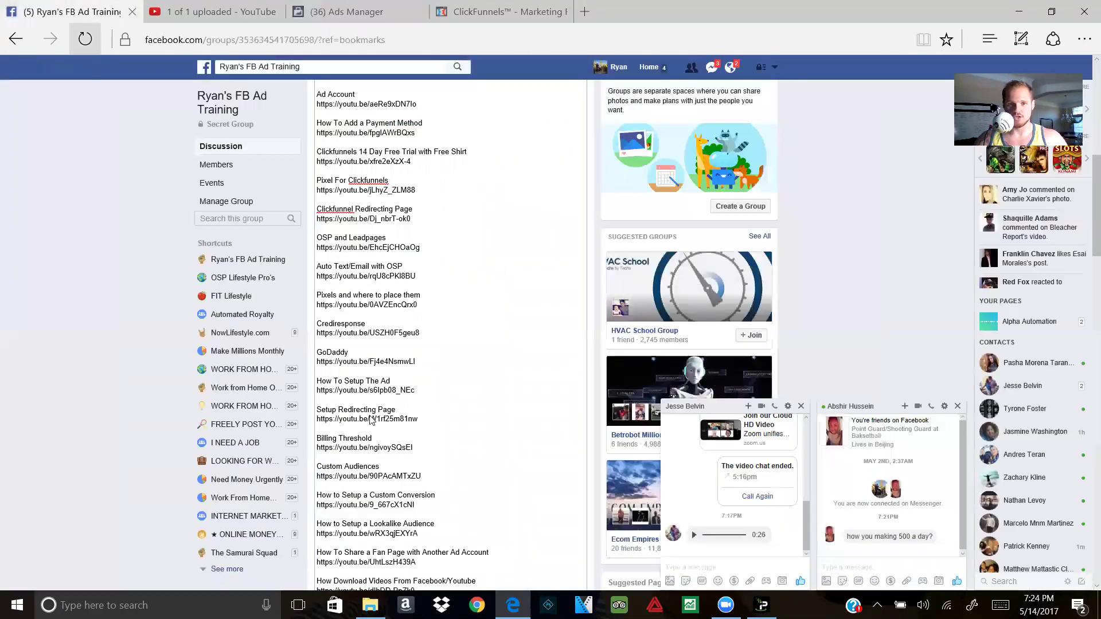
scroll(351, 356, down, 10)
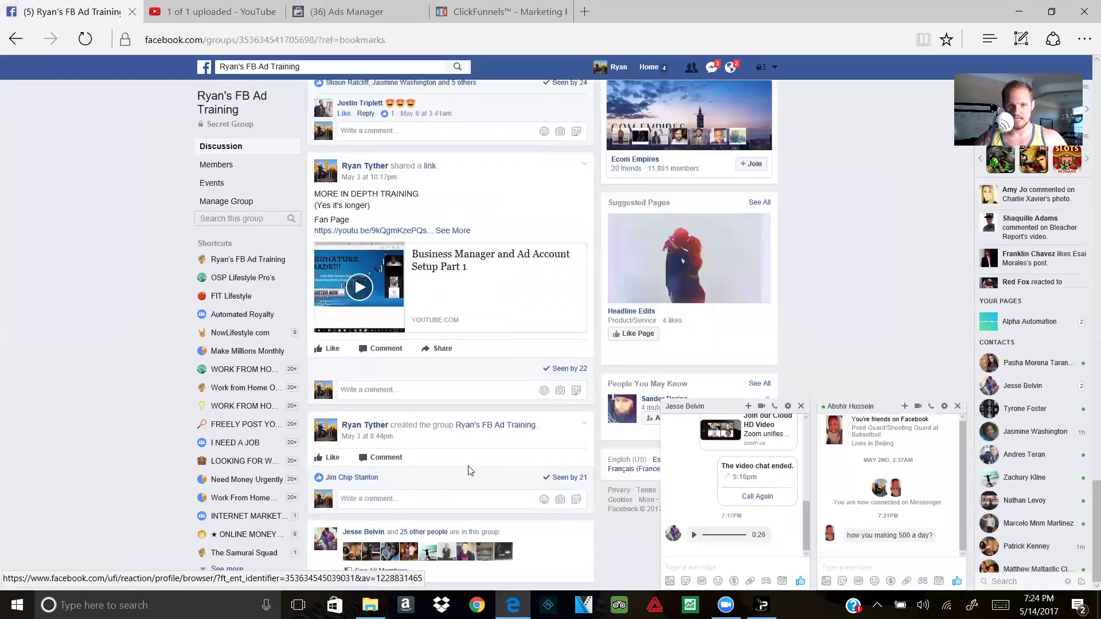
scroll(345, 317, up, 3)
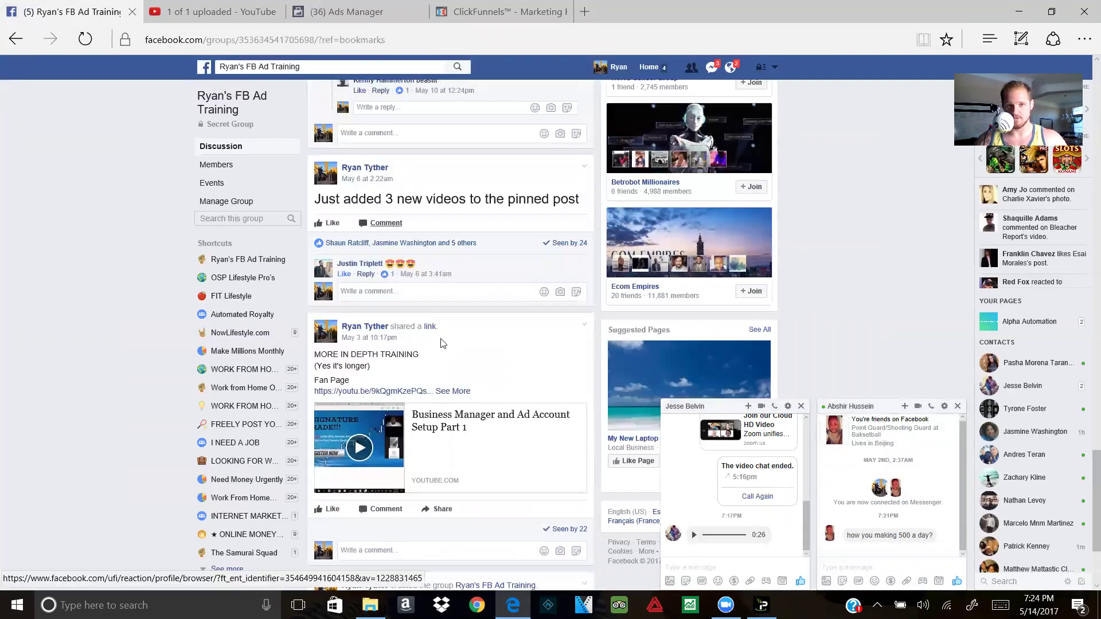
scroll(356, 370, up, 6)
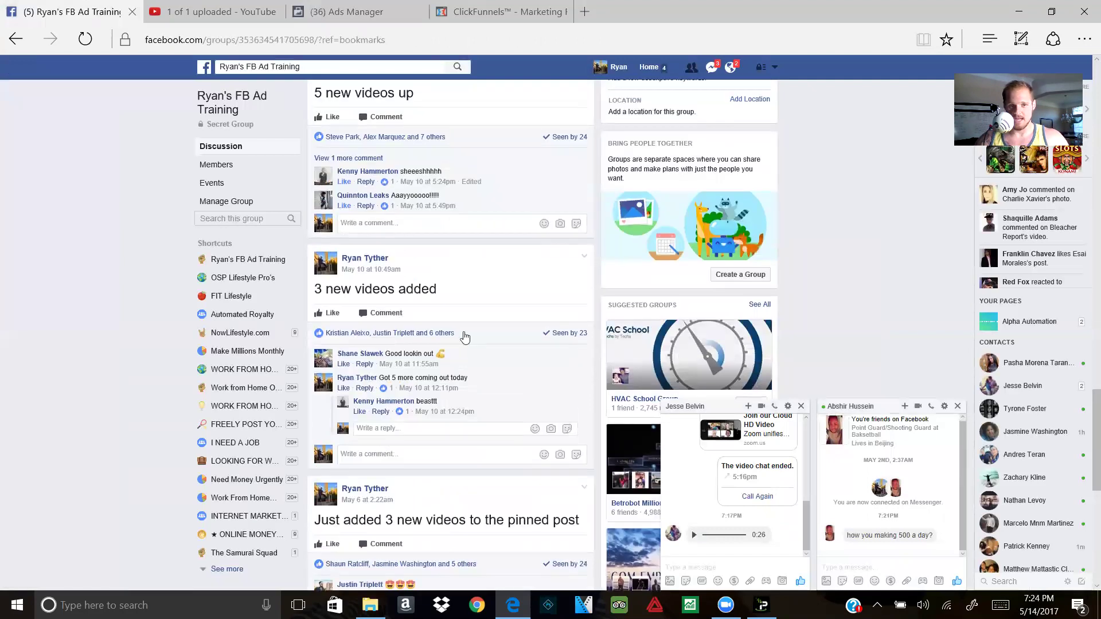
scroll(450, 213, down, 9)
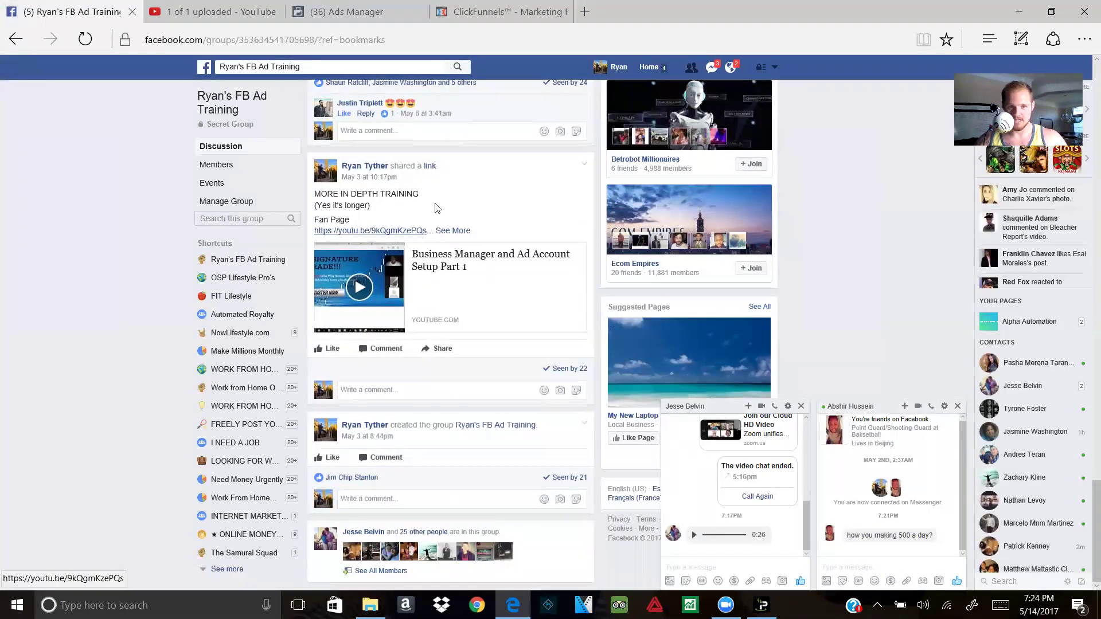
scroll(403, 417, up, 6)
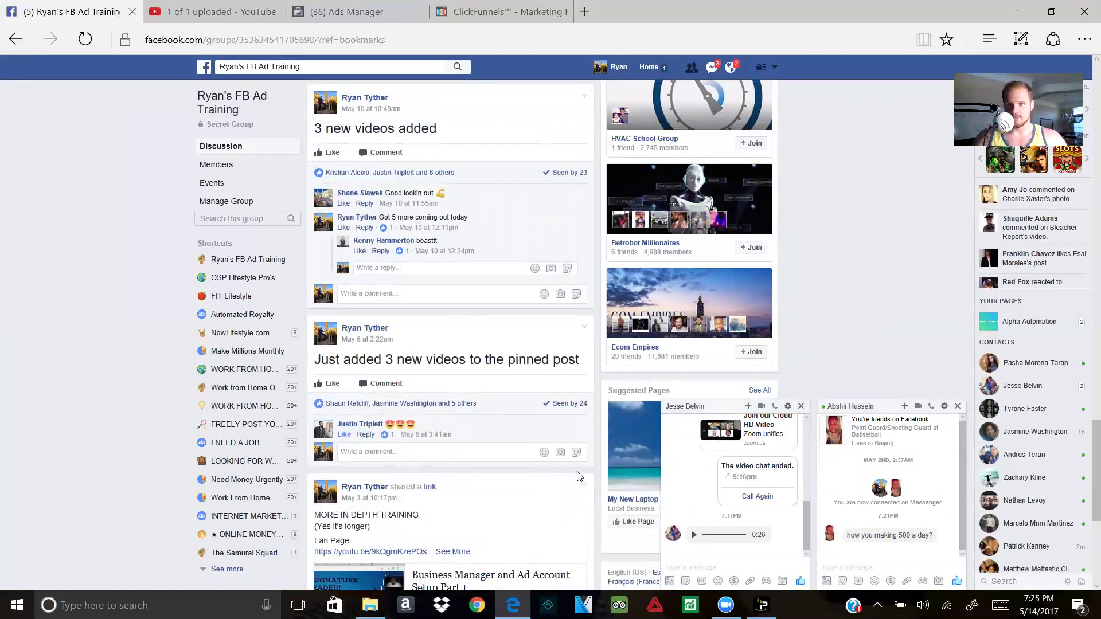
click(347, 11)
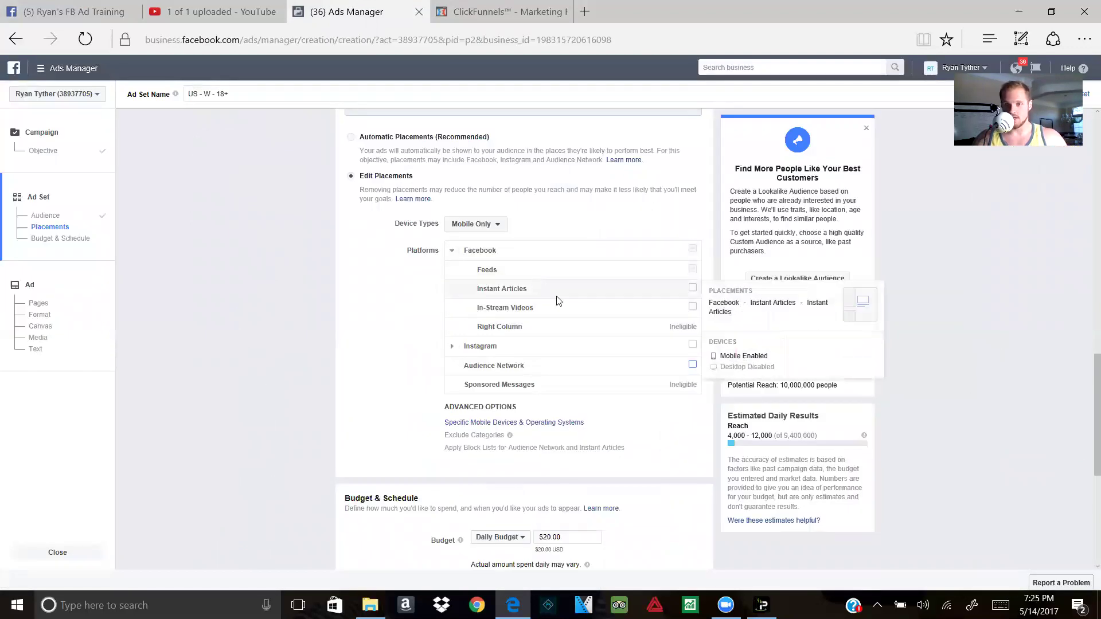
key(ctrl+1)
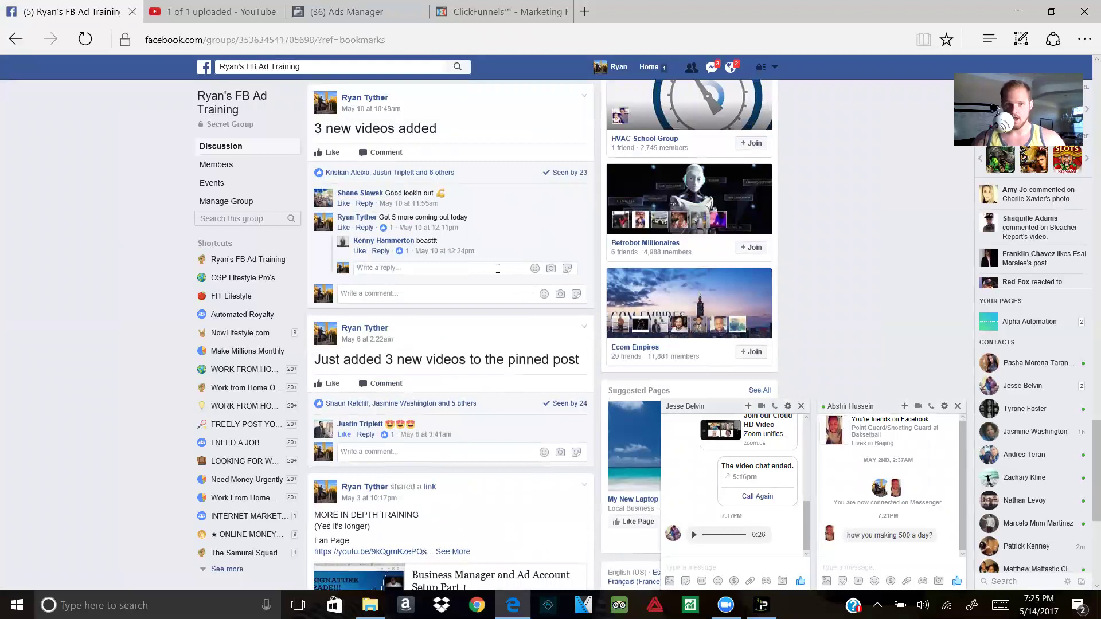
scroll(528, 247, down, 4)
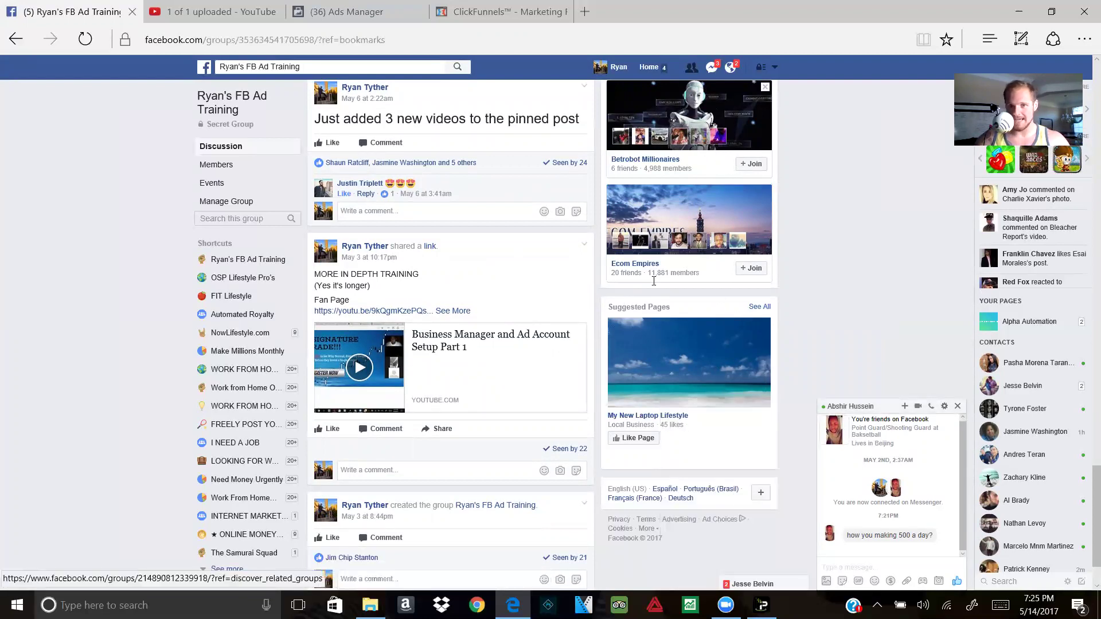
scroll(697, 229, up, 2)
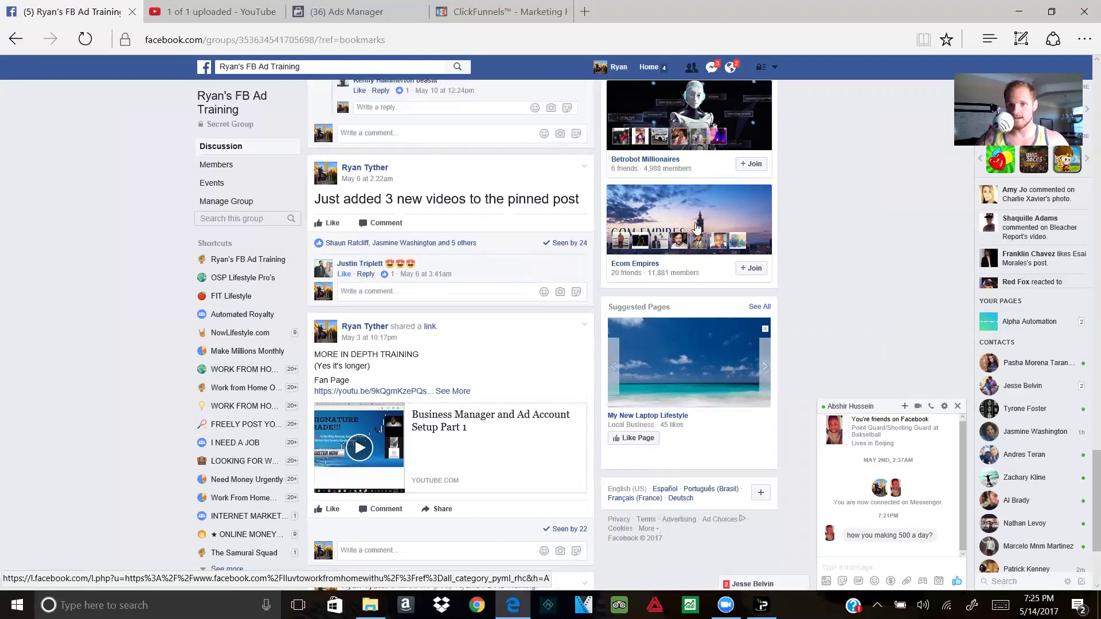
scroll(697, 228, up, 8)
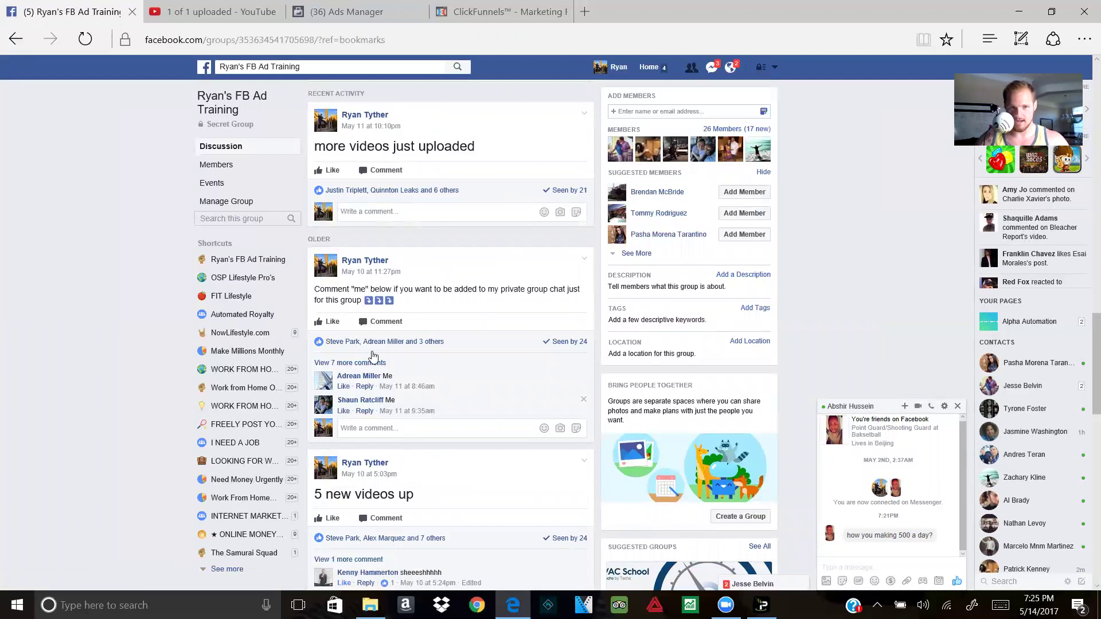
scroll(459, 405, down, 15)
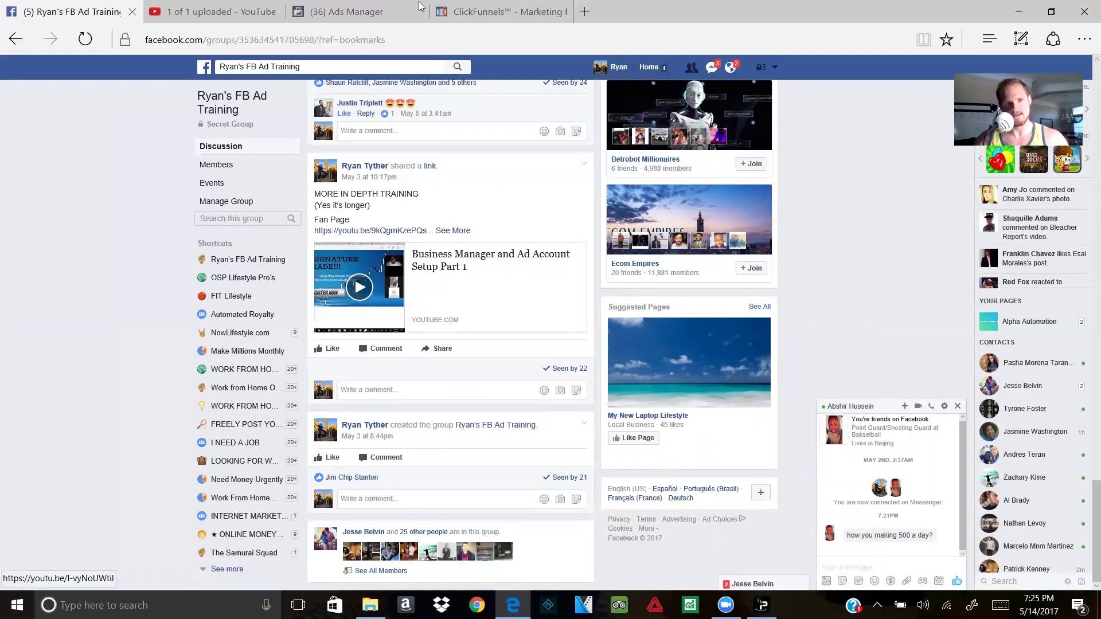
key(ctrl+3)
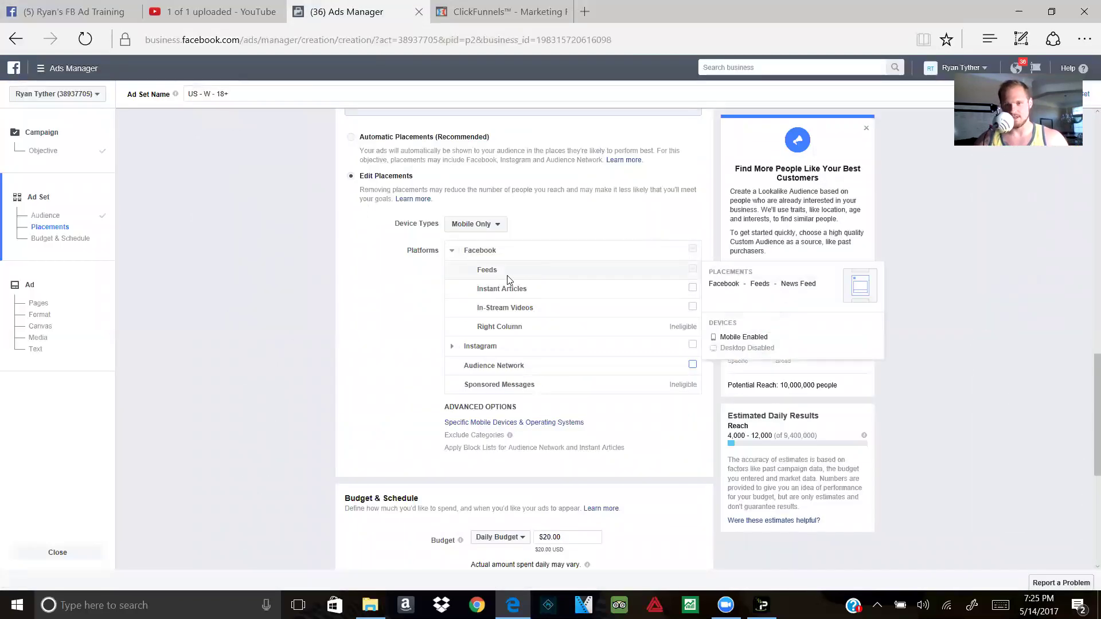
mouse_move(691, 275)
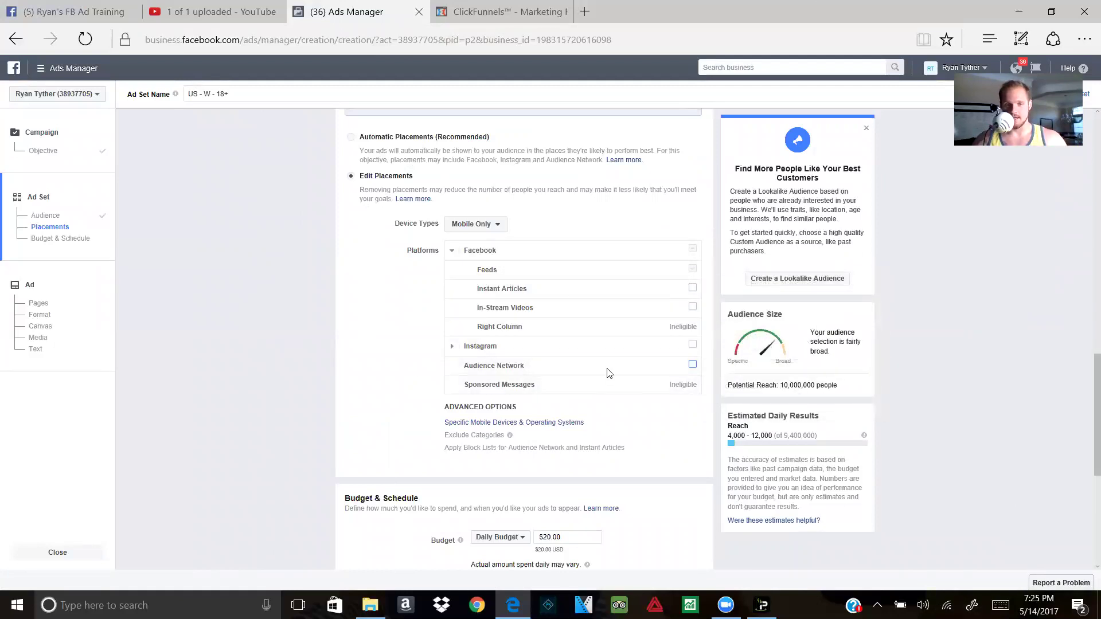
scroll(610, 373, up, 9)
scroll(469, 223, up, 3)
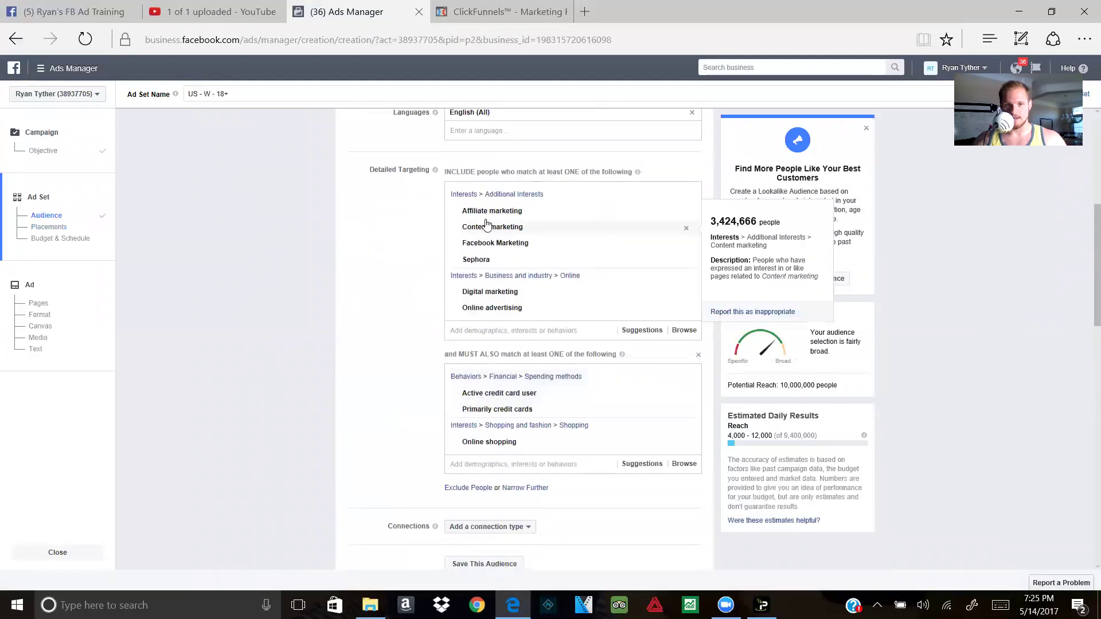
scroll(565, 188, up, 1)
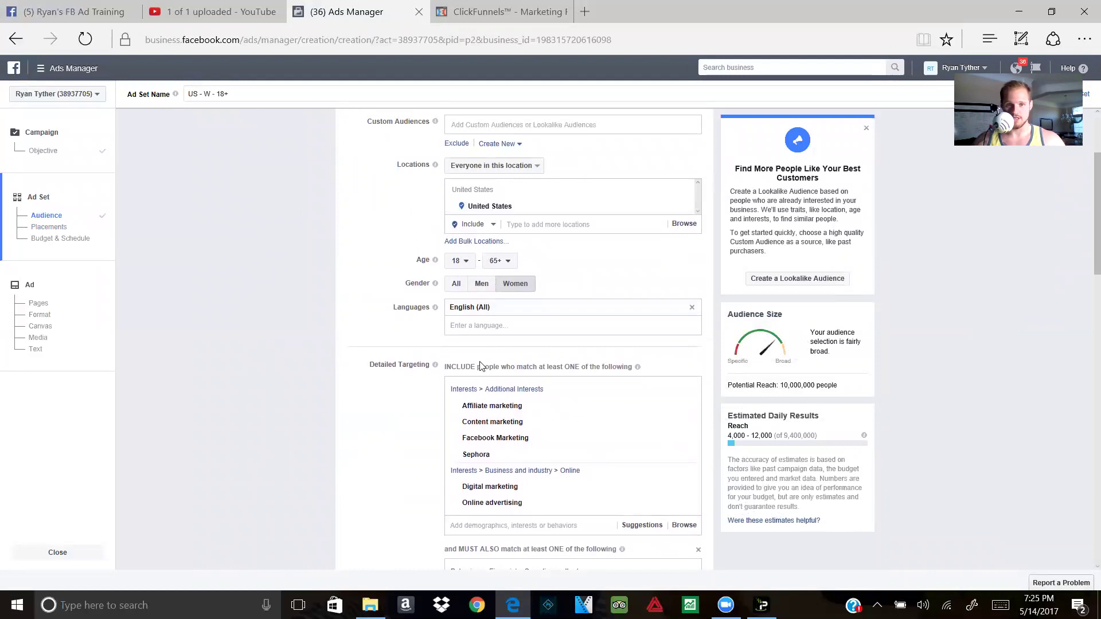
scroll(487, 409, down, 1)
scroll(498, 390, down, 3)
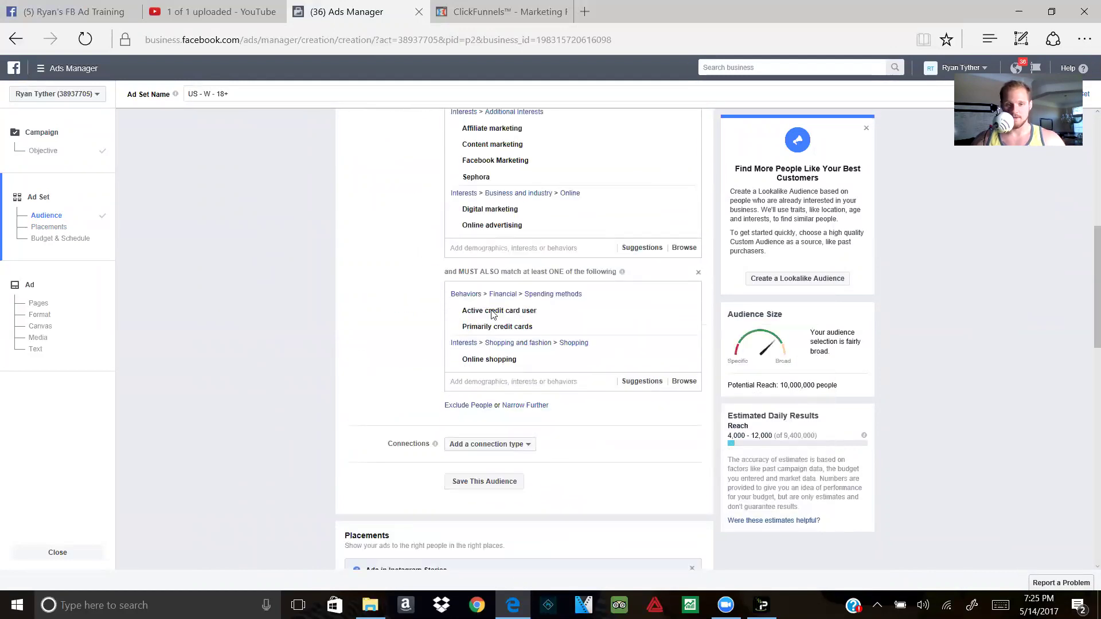
click(472, 484)
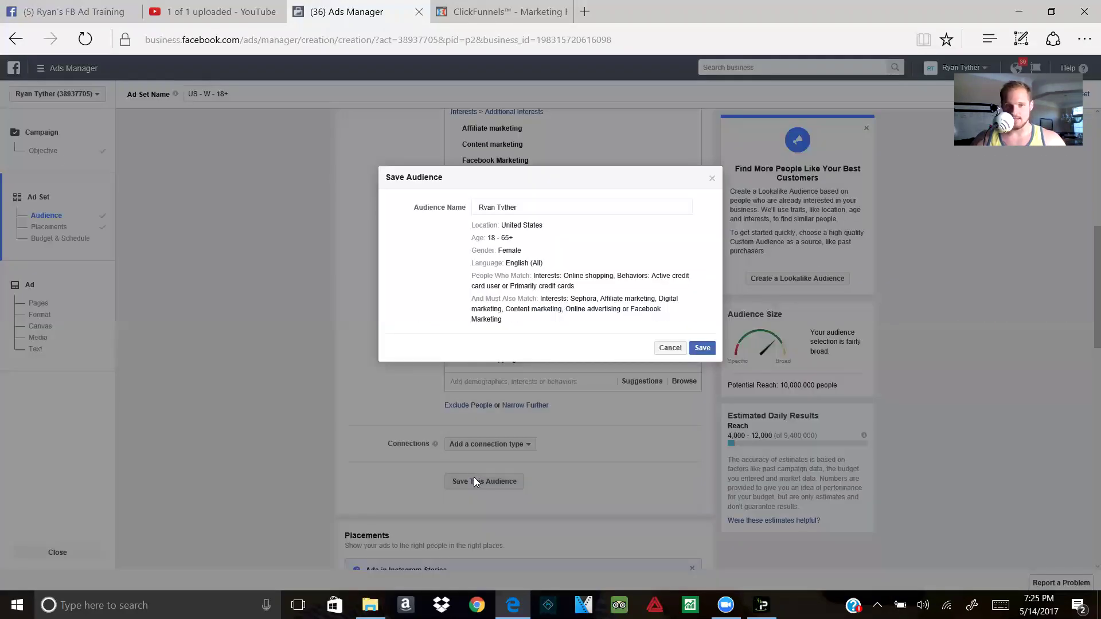
click(670, 348)
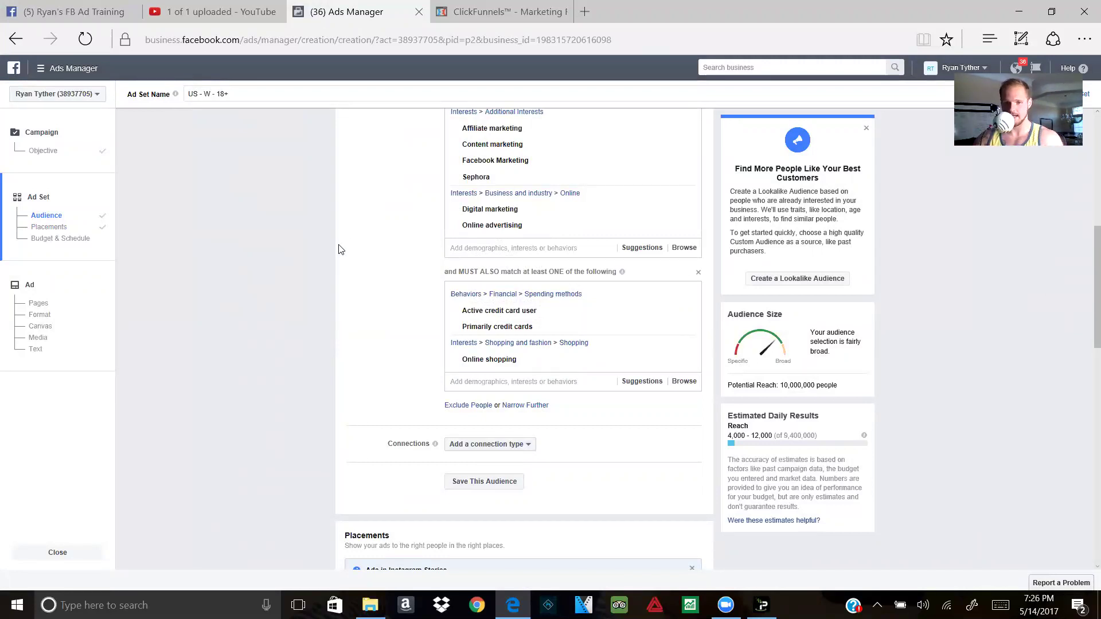
scroll(350, 241, down, 3)
scroll(314, 314, down, 12)
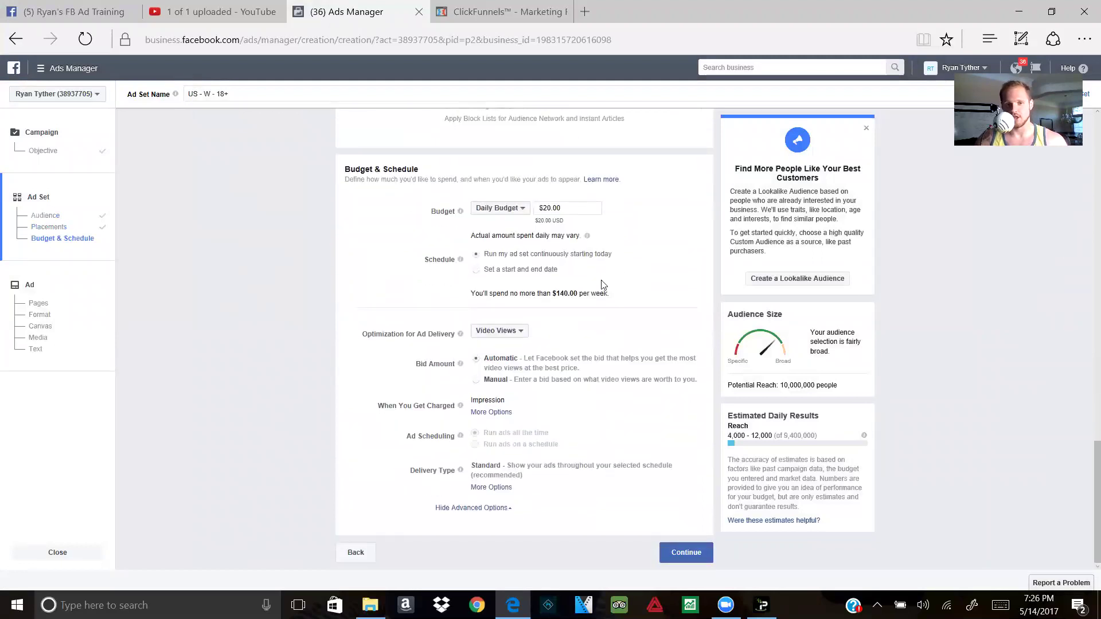
Change the daily budget from $20 to $5.00 and get charged per 10-Second Video View.
click(551, 208)
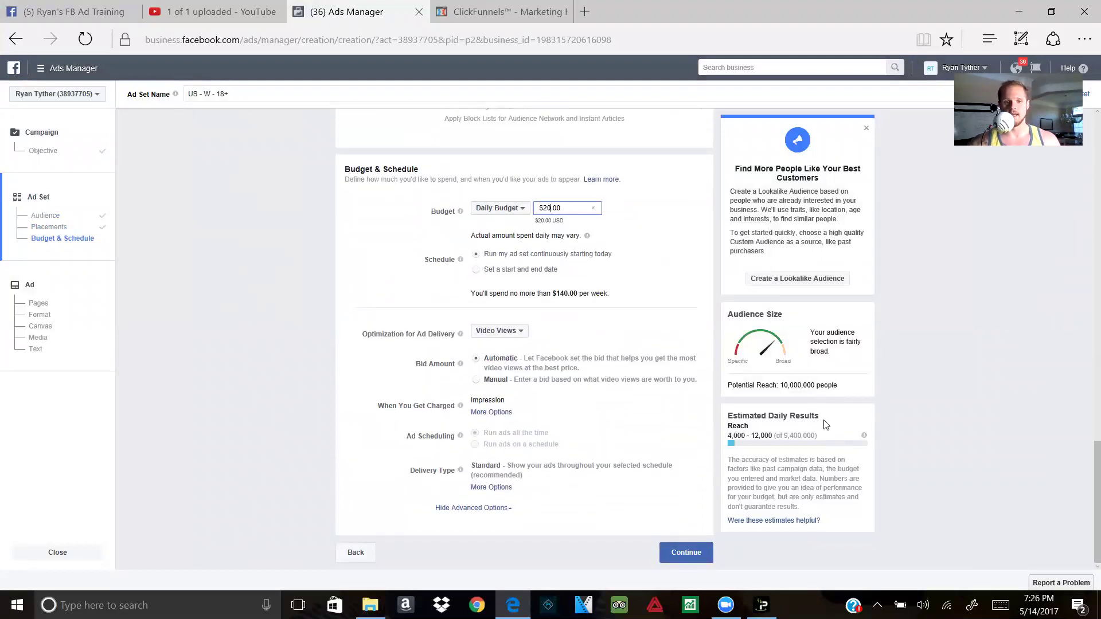
key(BackSpace)
key(BackSpace)
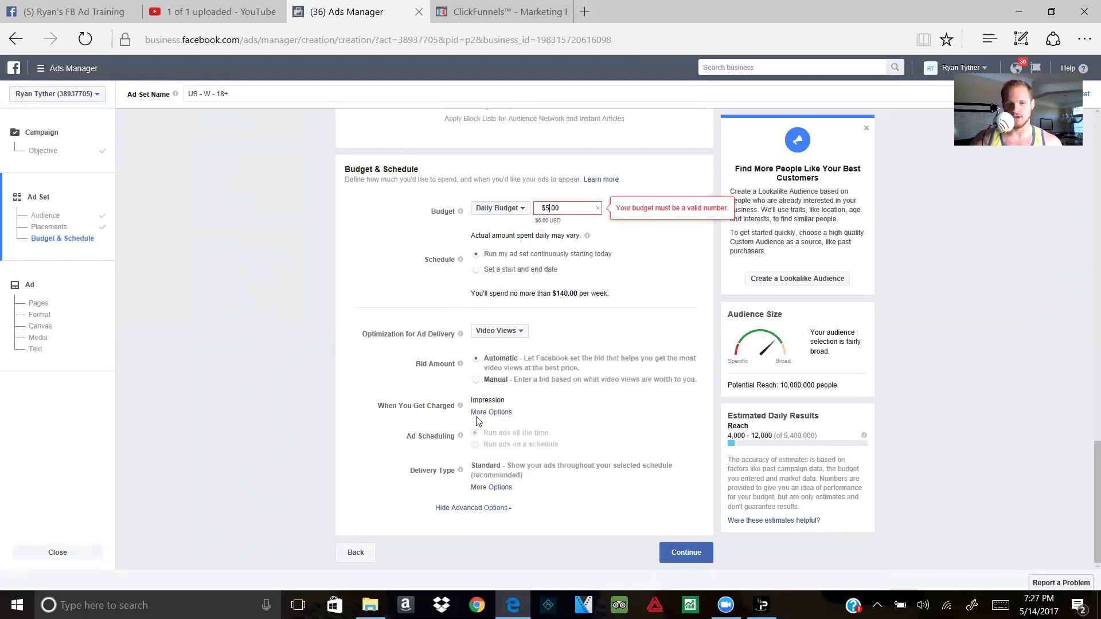
click(479, 416)
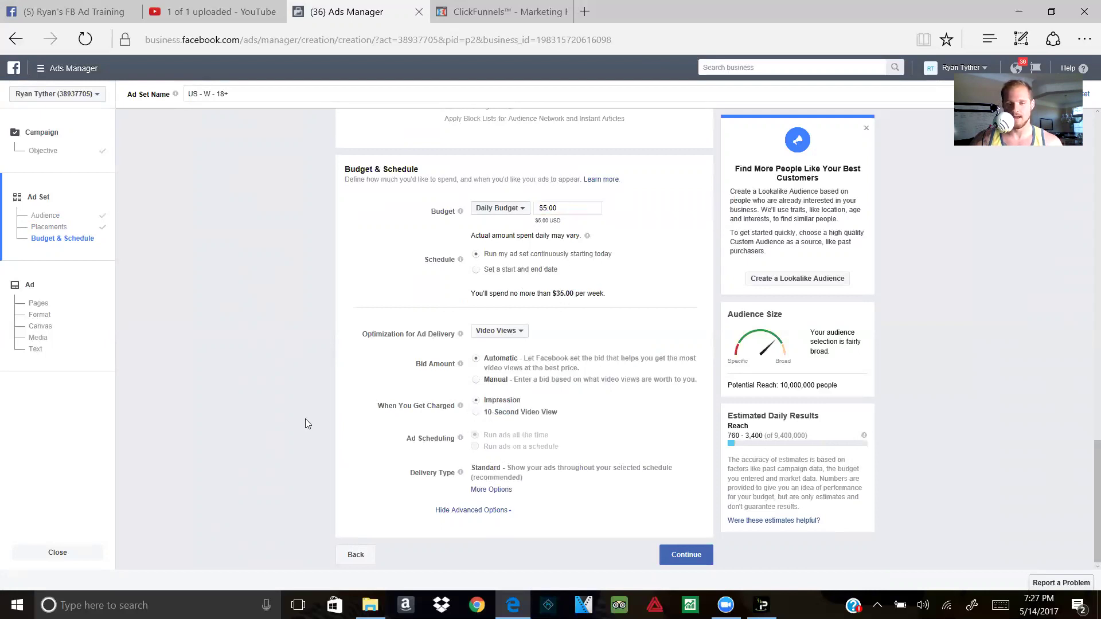
click(507, 418)
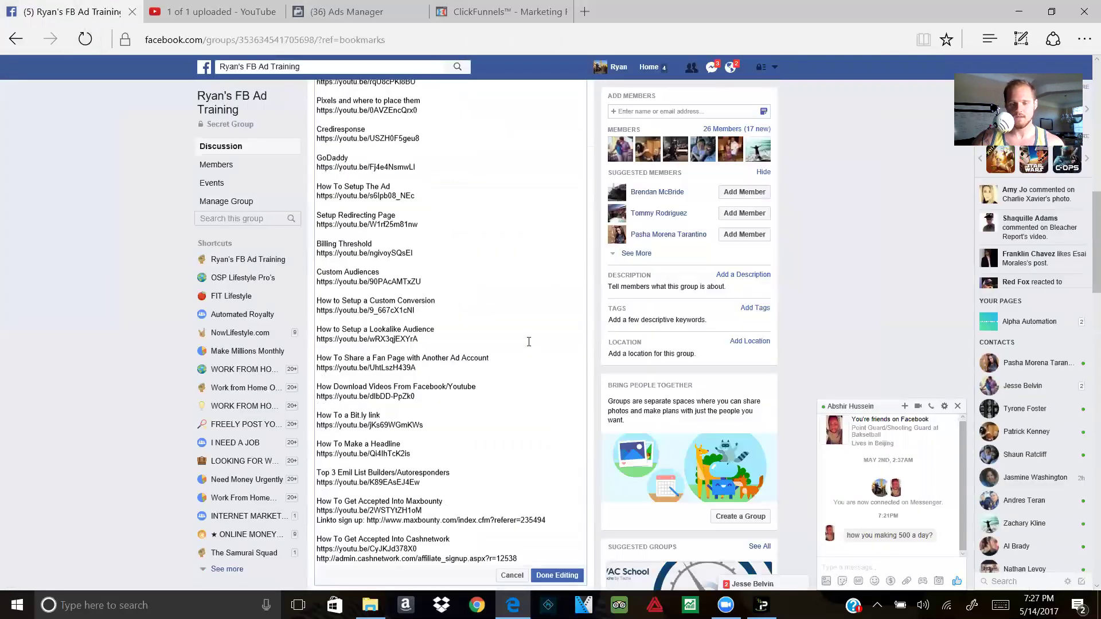
scroll(524, 287, down, 4)
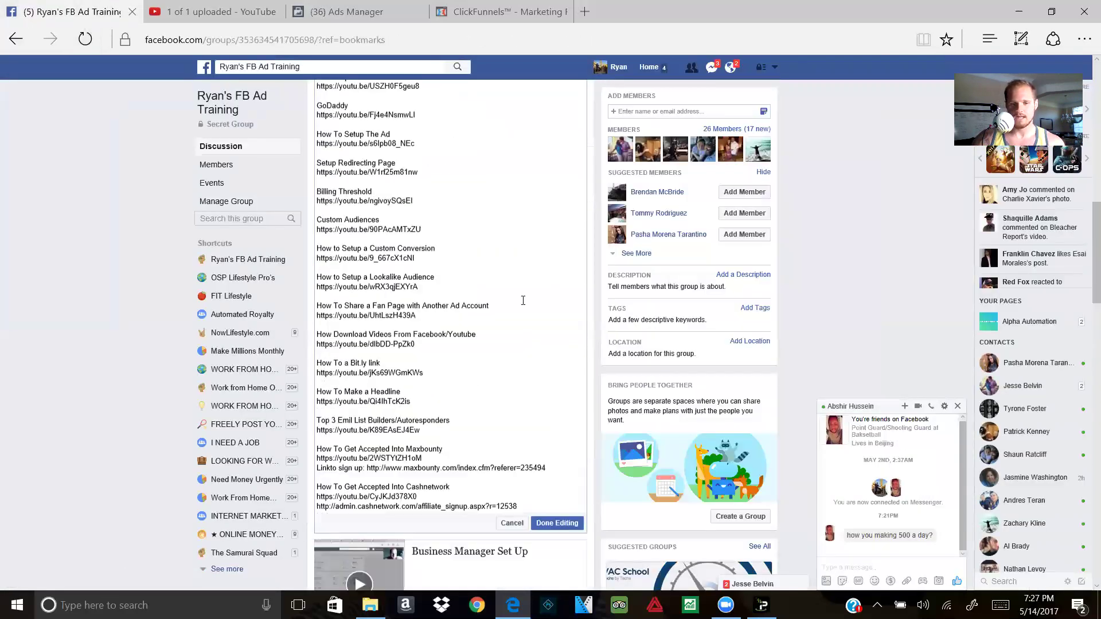
scroll(524, 287, down, 4)
scroll(377, 412, down, 6)
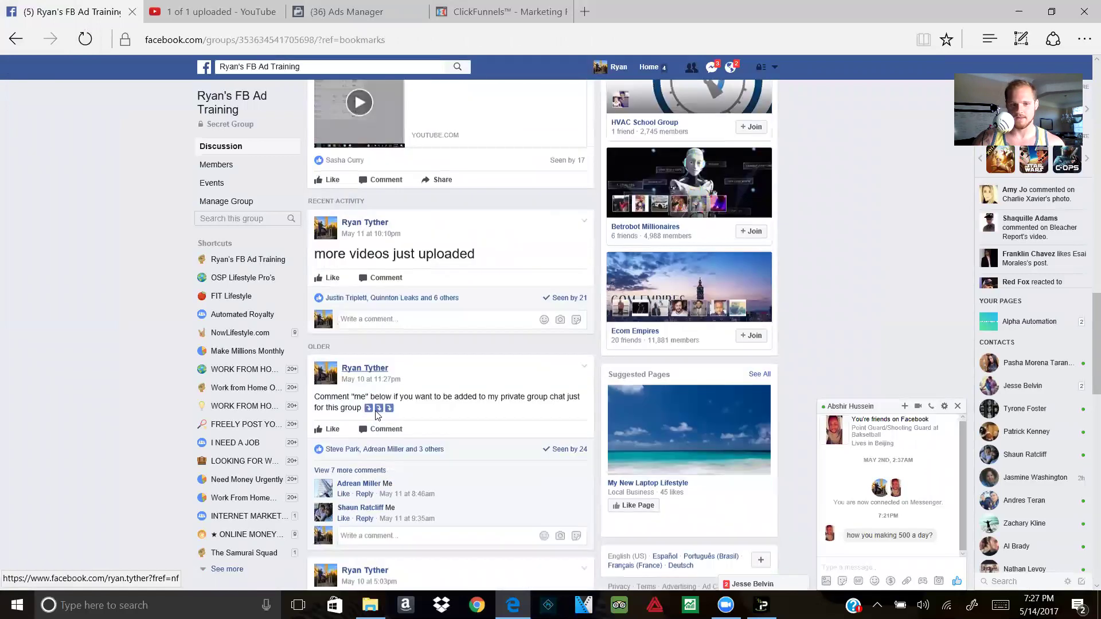
scroll(376, 412, down, 8)
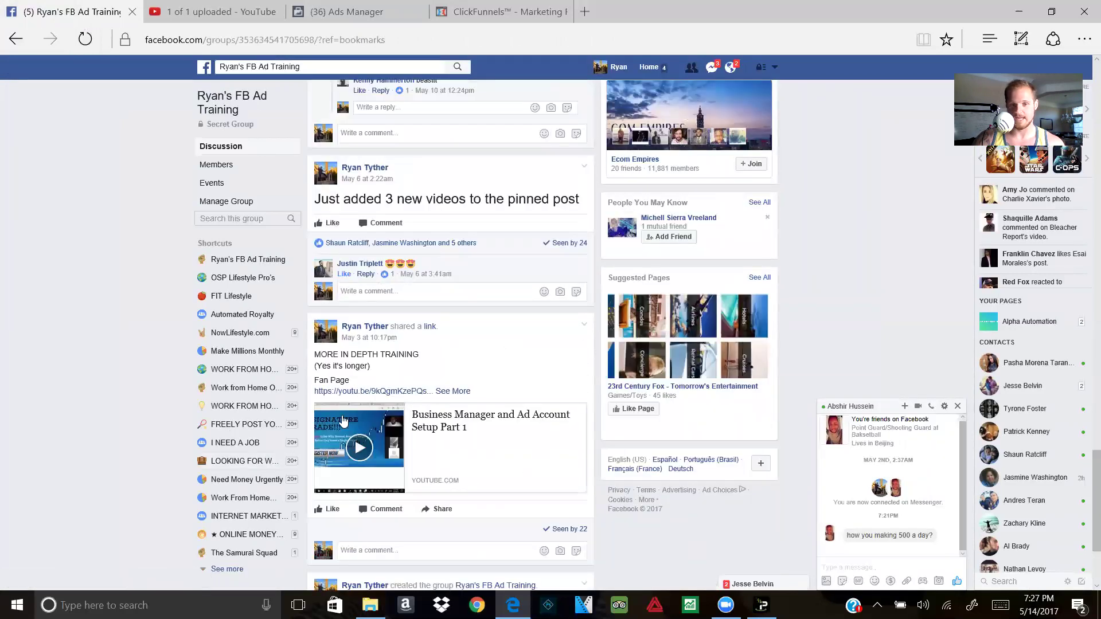
scroll(389, 401, down, 3)
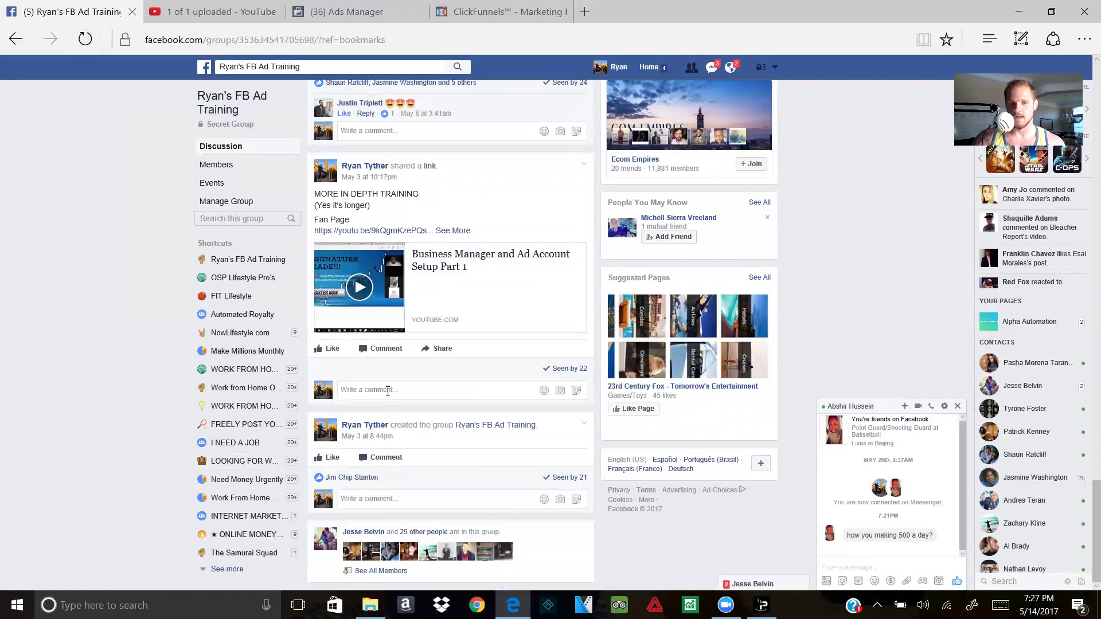
scroll(426, 313, up, 10)
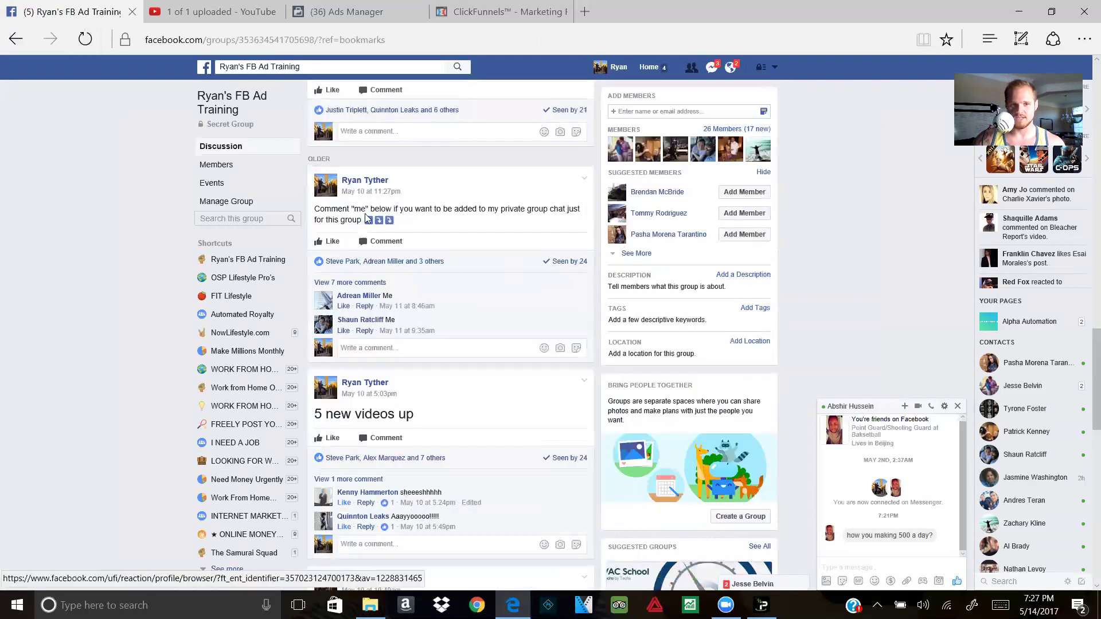
drag(314, 208, 395, 221)
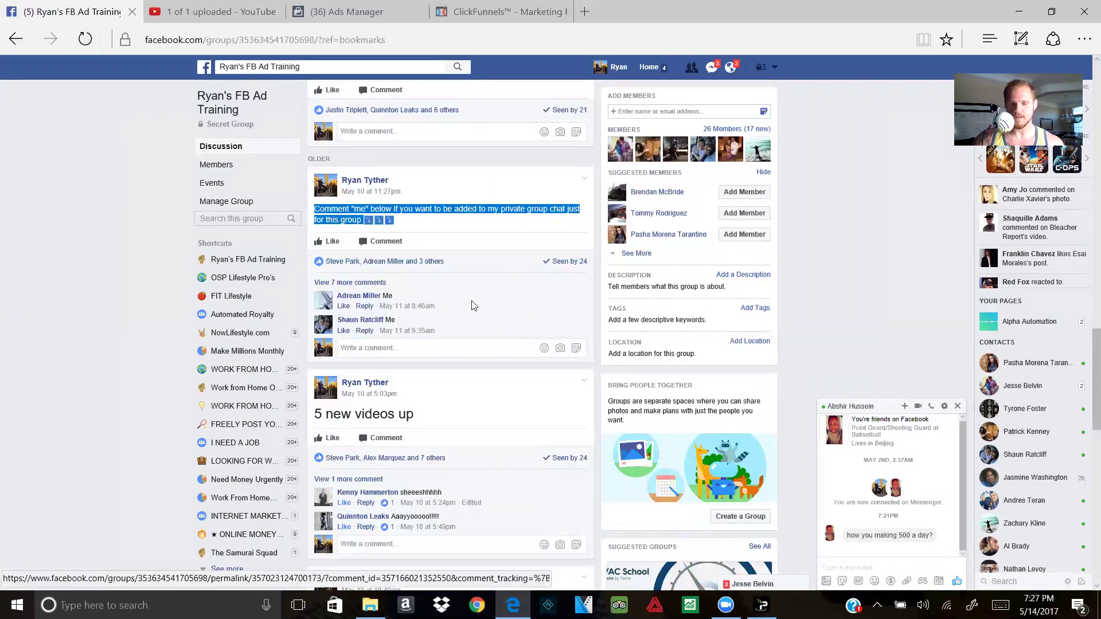
scroll(427, 419, up, 3)
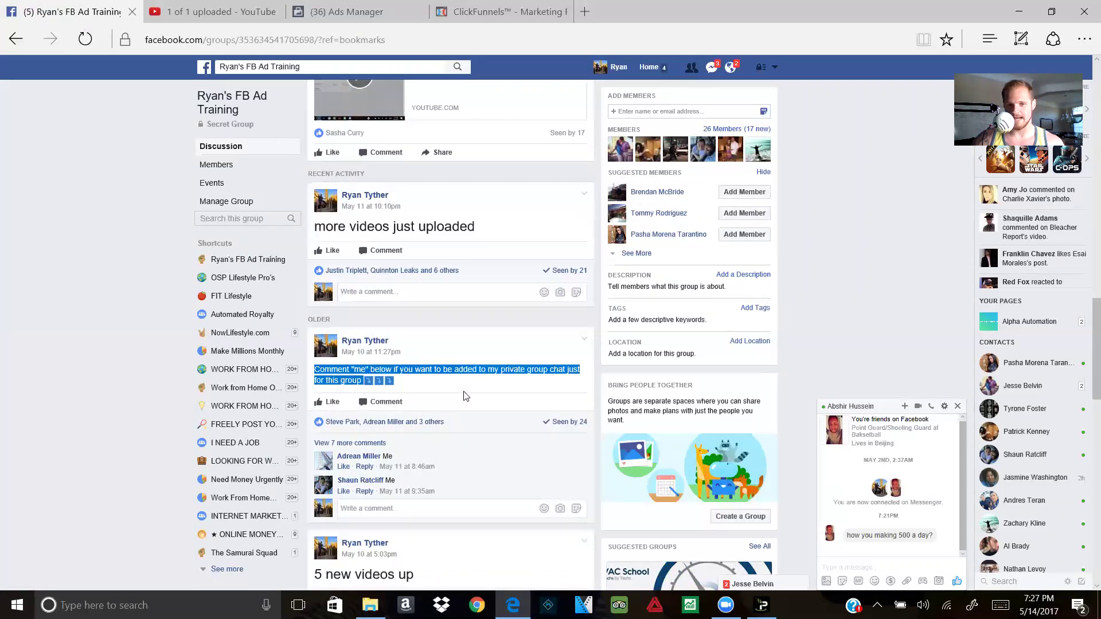
scroll(466, 396, up, 9)
scroll(519, 286, up, 2)
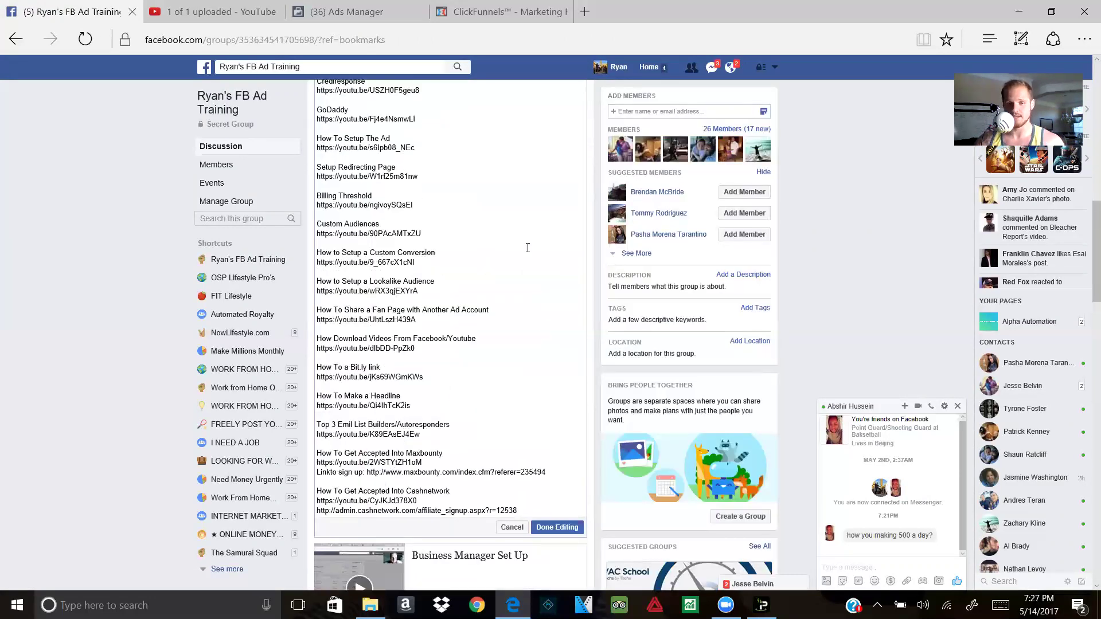
scroll(526, 246, down, 8)
scroll(466, 278, down, 12)
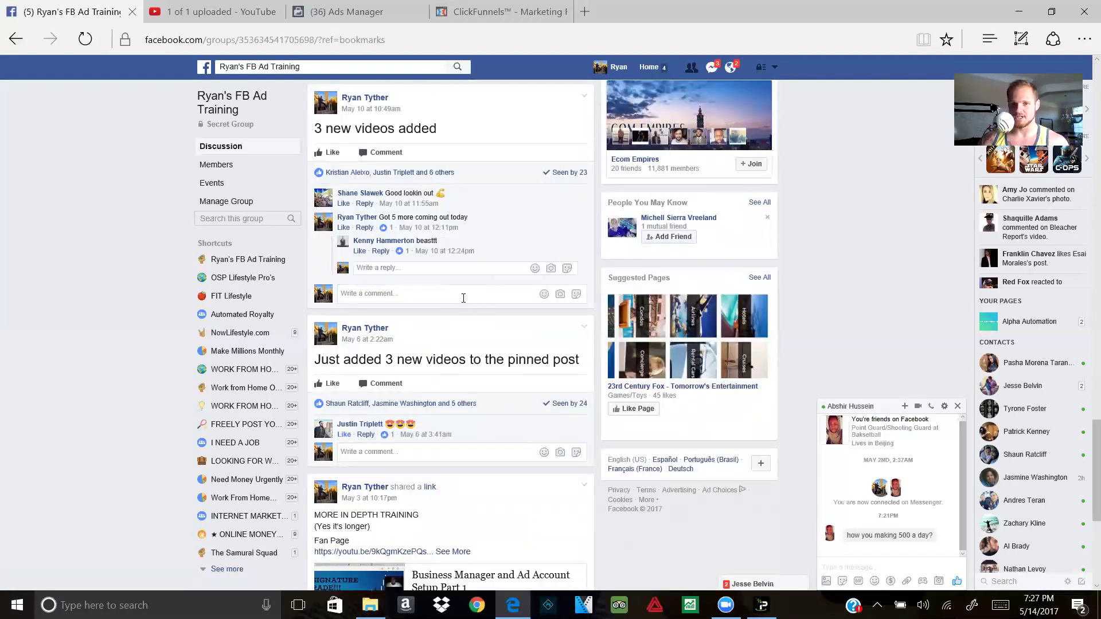
scroll(493, 293, up, 13)
triple_click(485, 393)
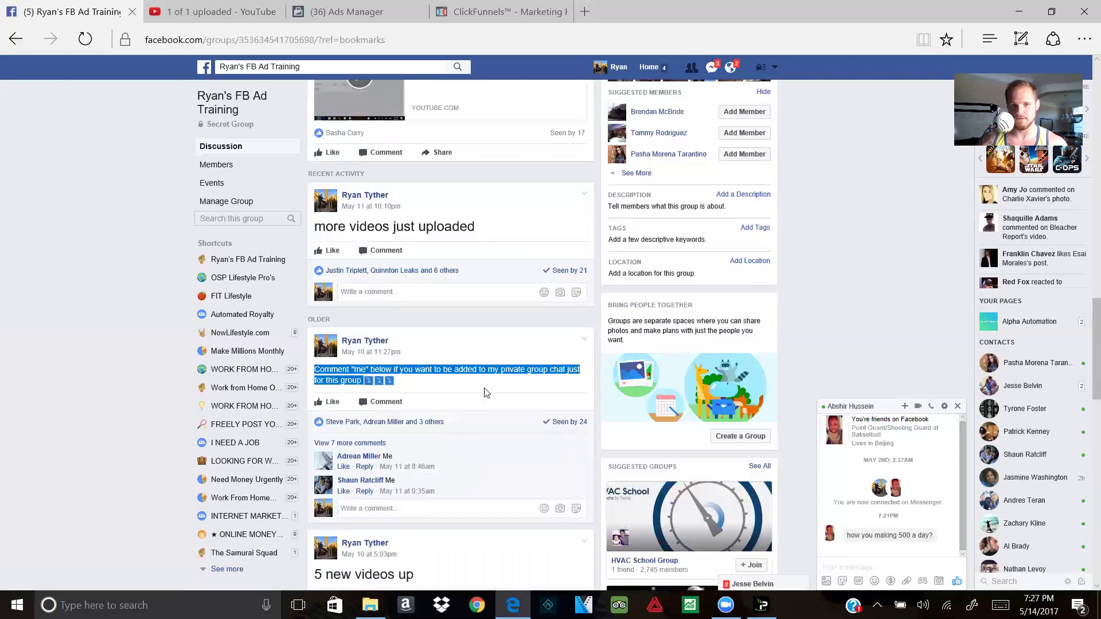
scroll(487, 393, up, 4)
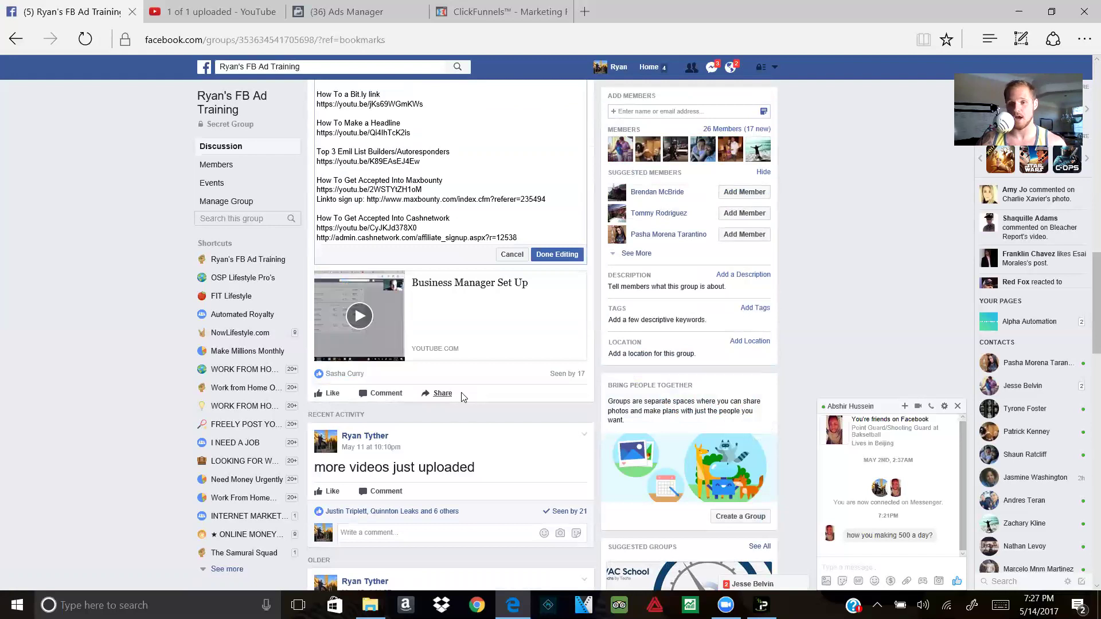
scroll(463, 396, up, 4)
scroll(462, 381, down, 2)
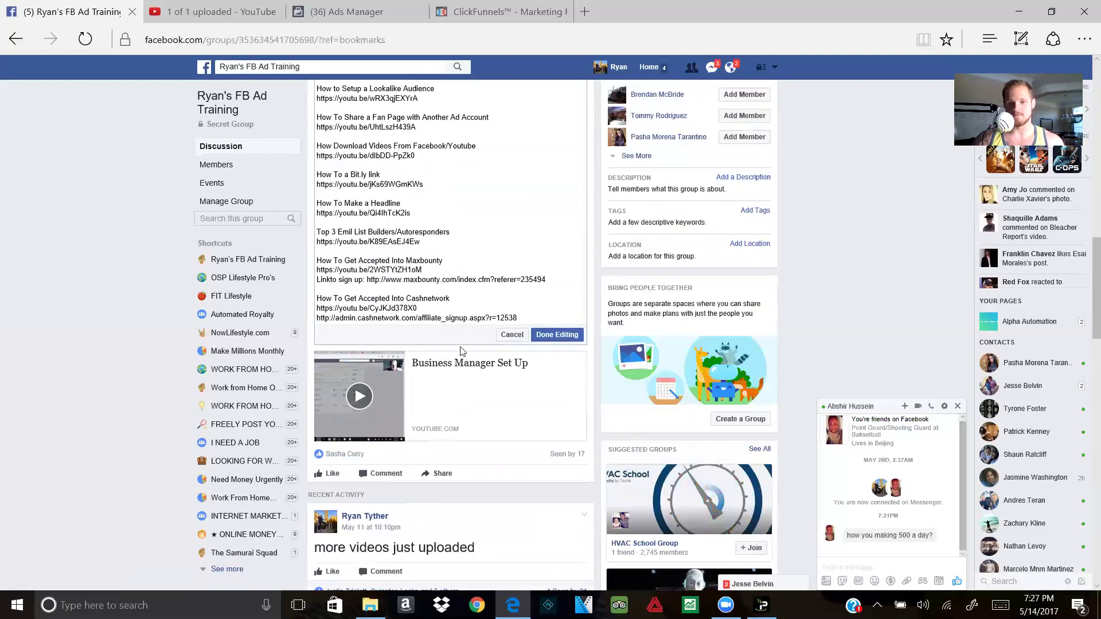
scroll(437, 305, down, 6)
scroll(422, 328, down, 11)
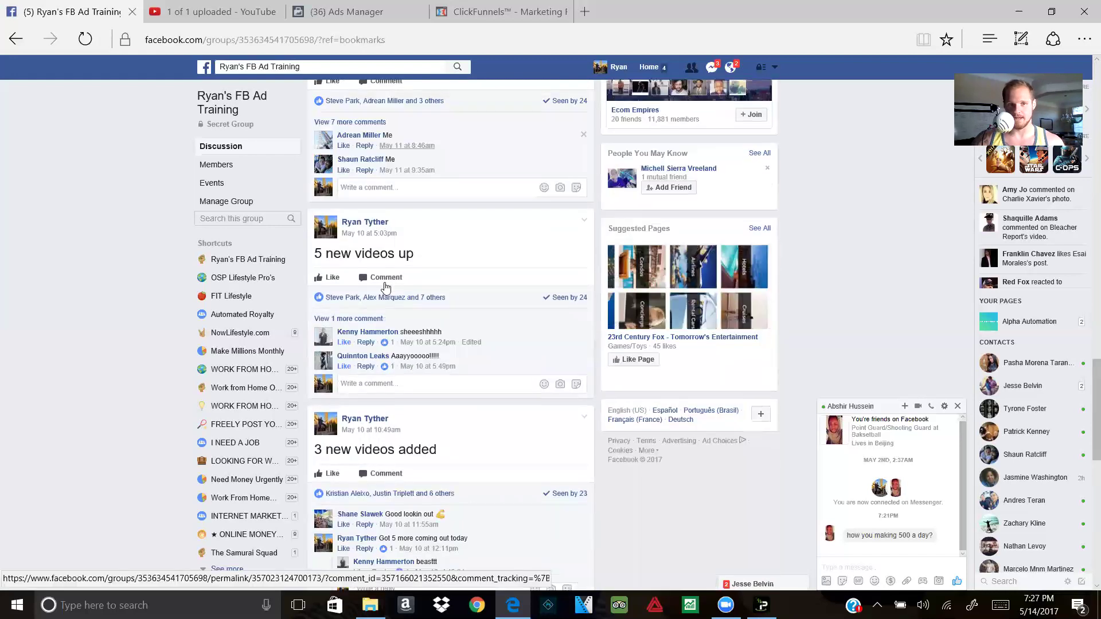
scroll(400, 304, up, 15)
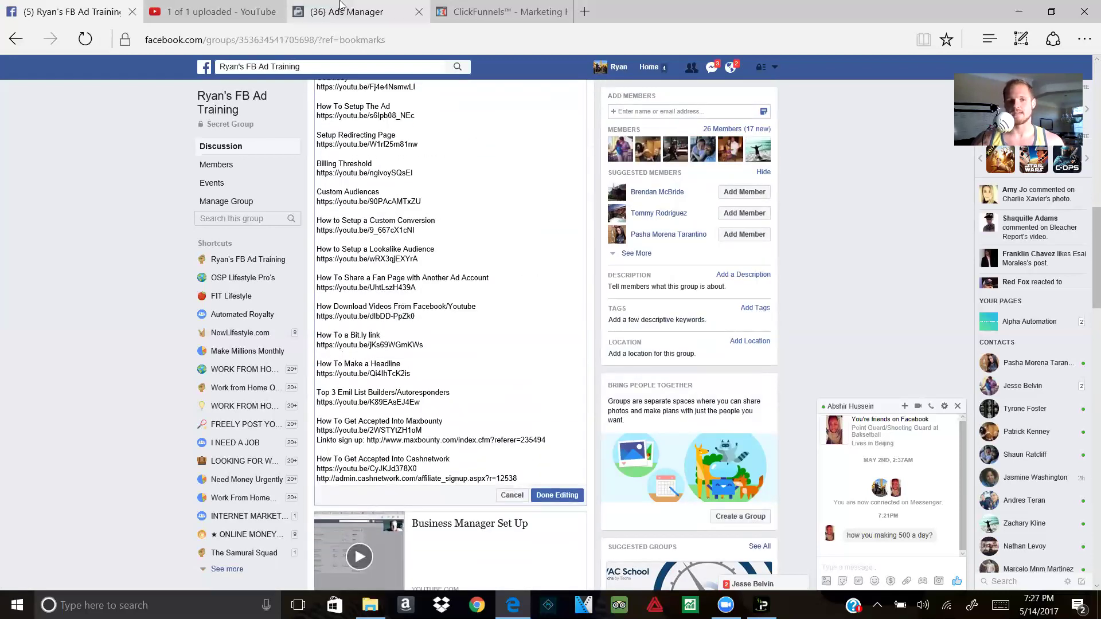
click(345, 11)
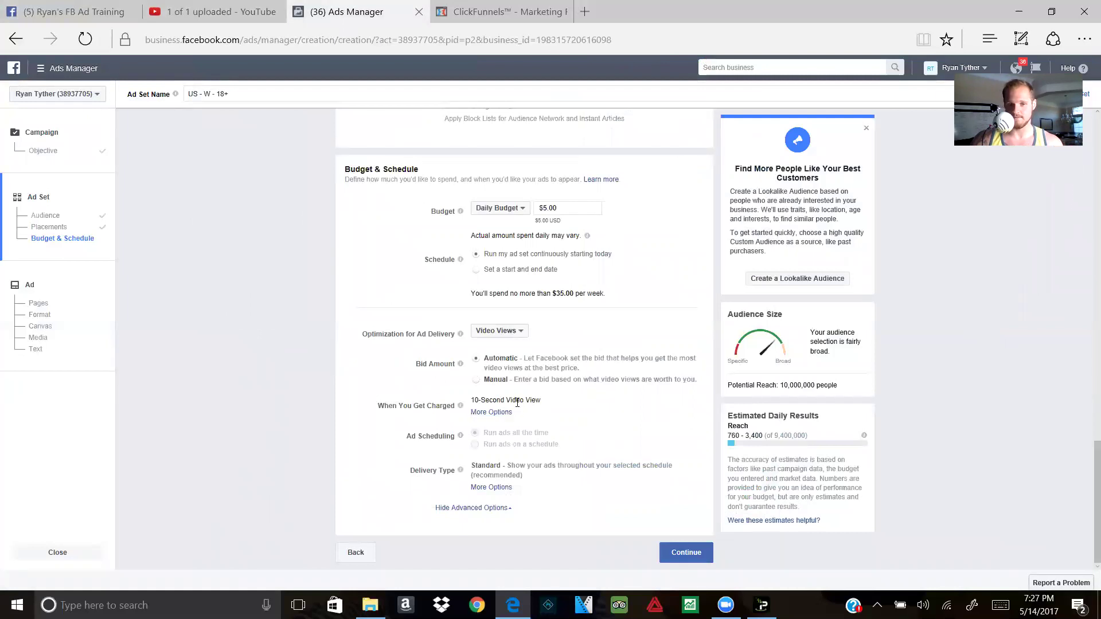
Browse the training group feed, then return to the '(36) Ads Manager' tab.
click(73, 12)
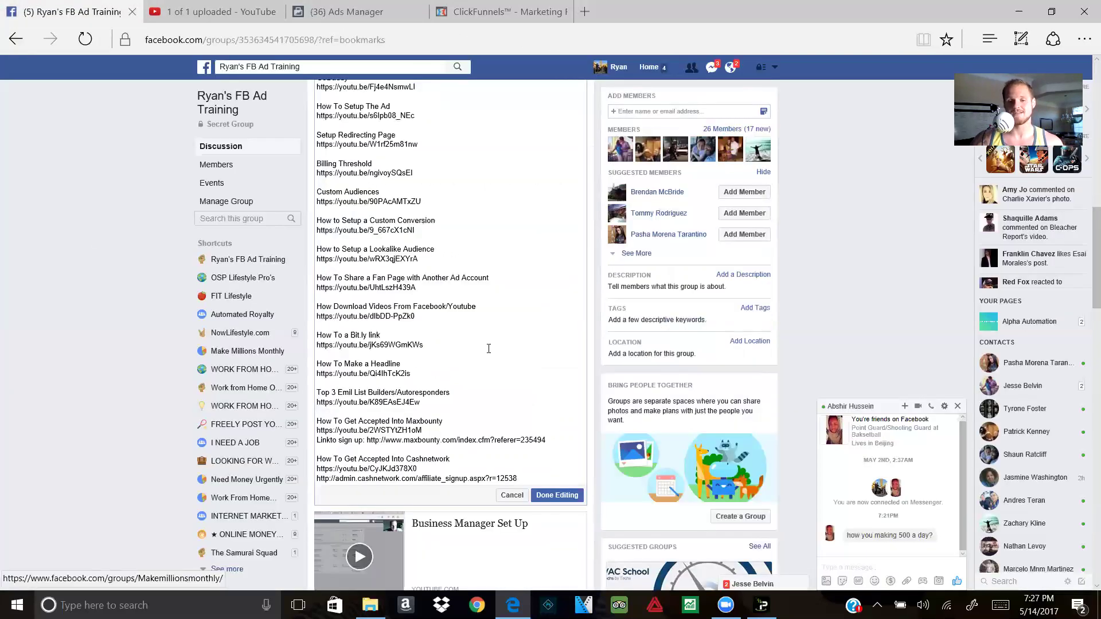
scroll(500, 332, down, 9)
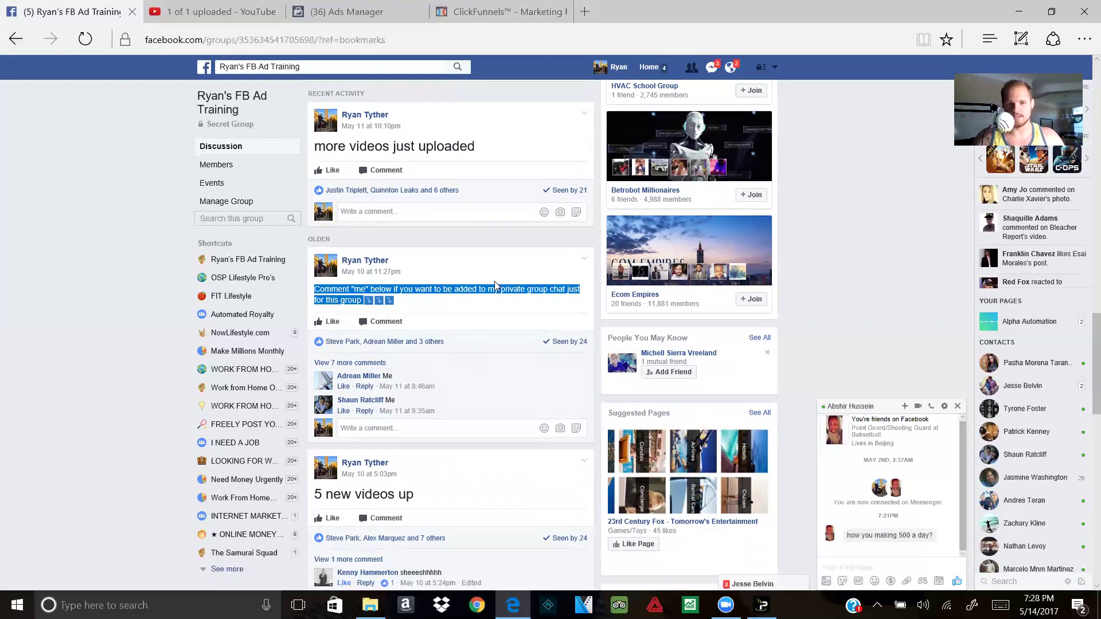
scroll(474, 356, down, 7)
scroll(458, 378, up, 15)
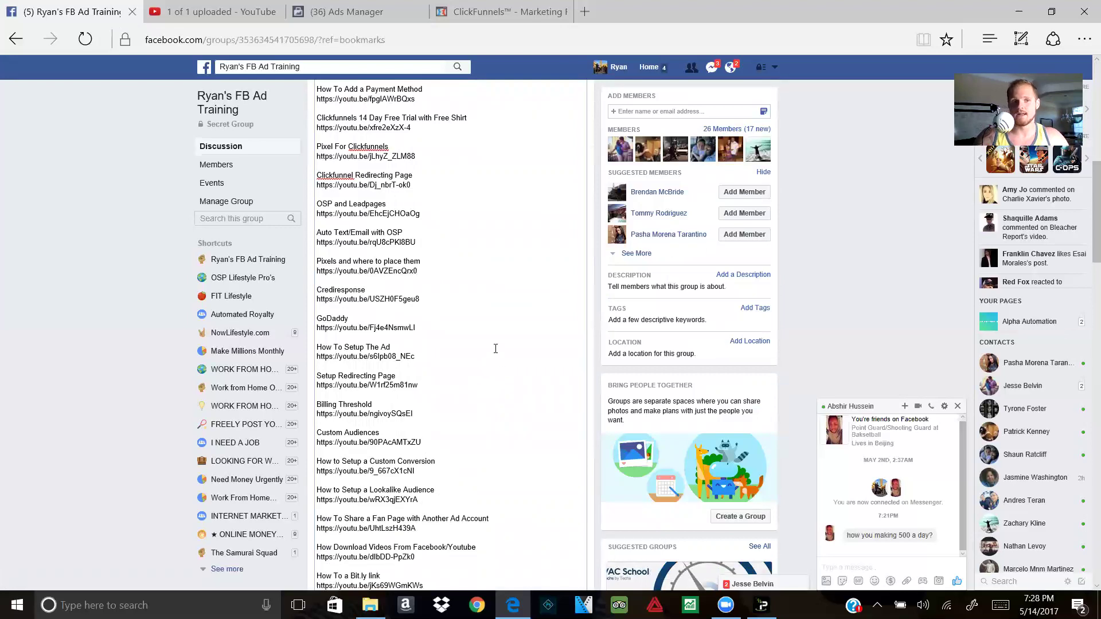
scroll(492, 476, down, 15)
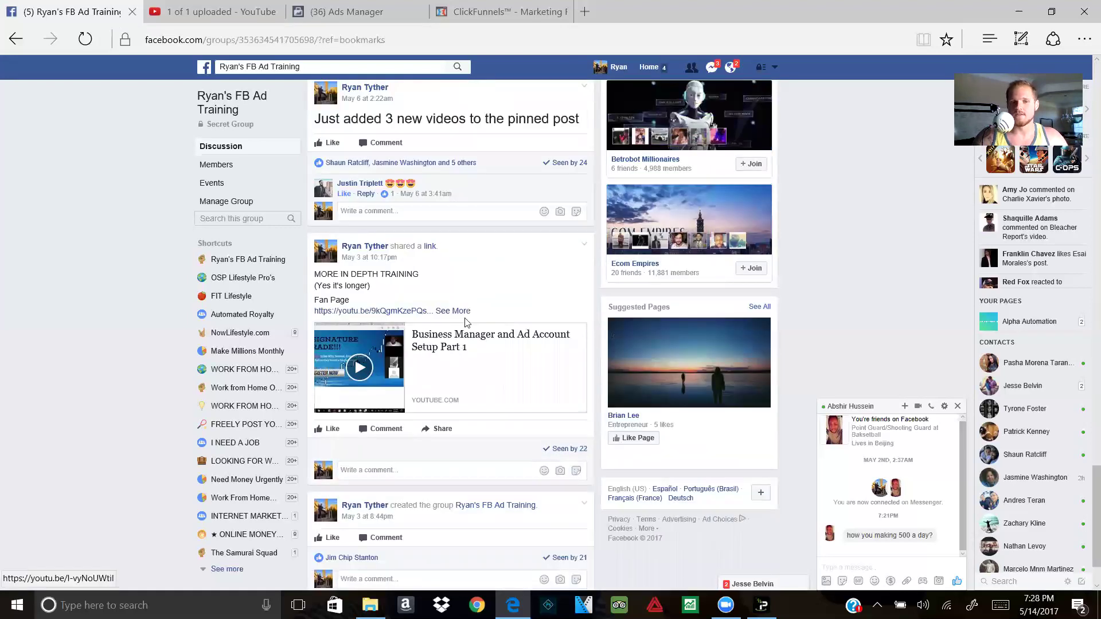
scroll(460, 390, up, 10)
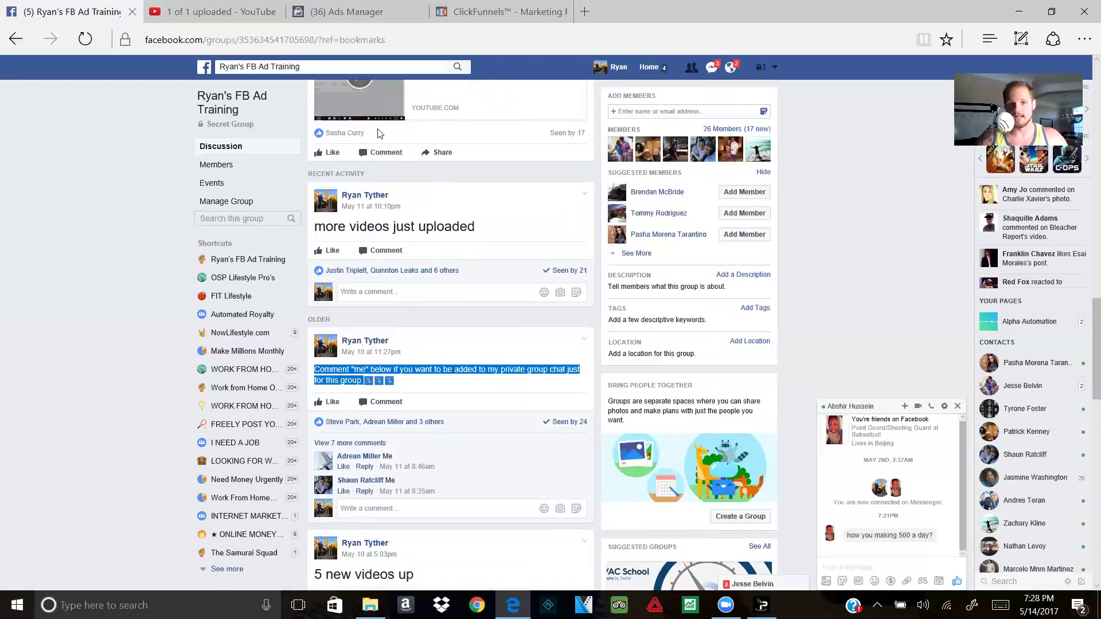
click(401, 7)
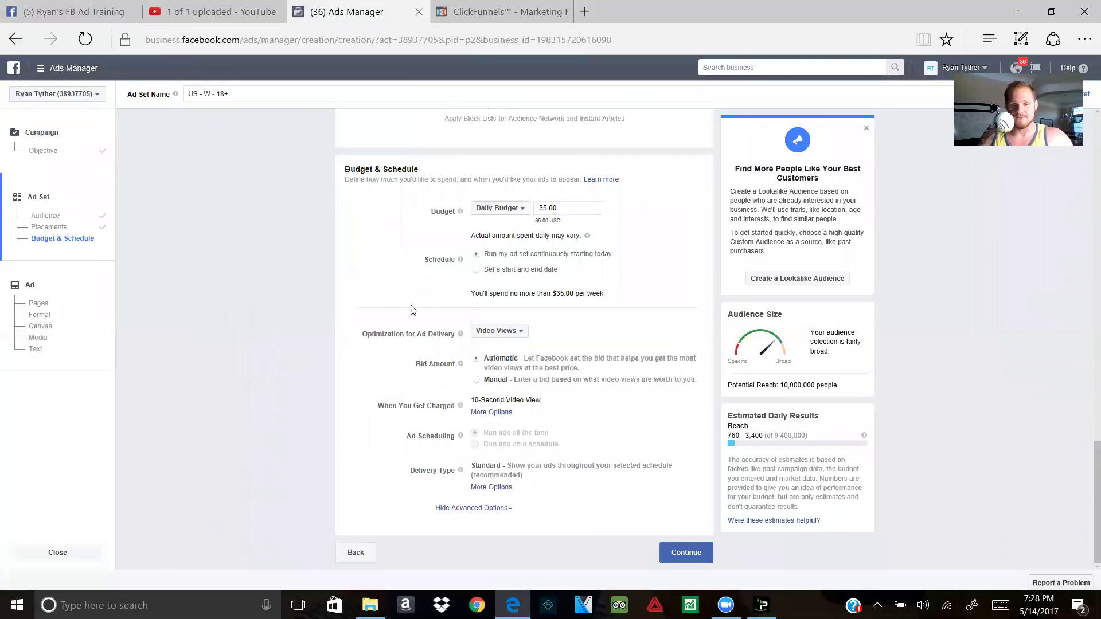
Continue past Budget & Schedule, check the ad's Format page, then go back to Budget & Schedule.
click(676, 554)
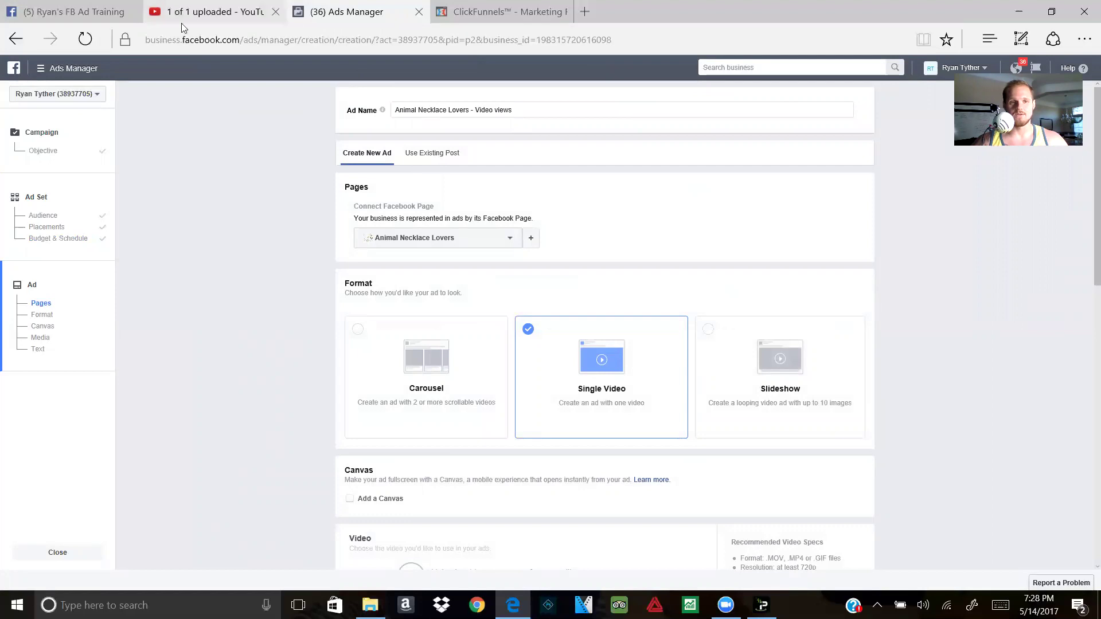
click(42, 314)
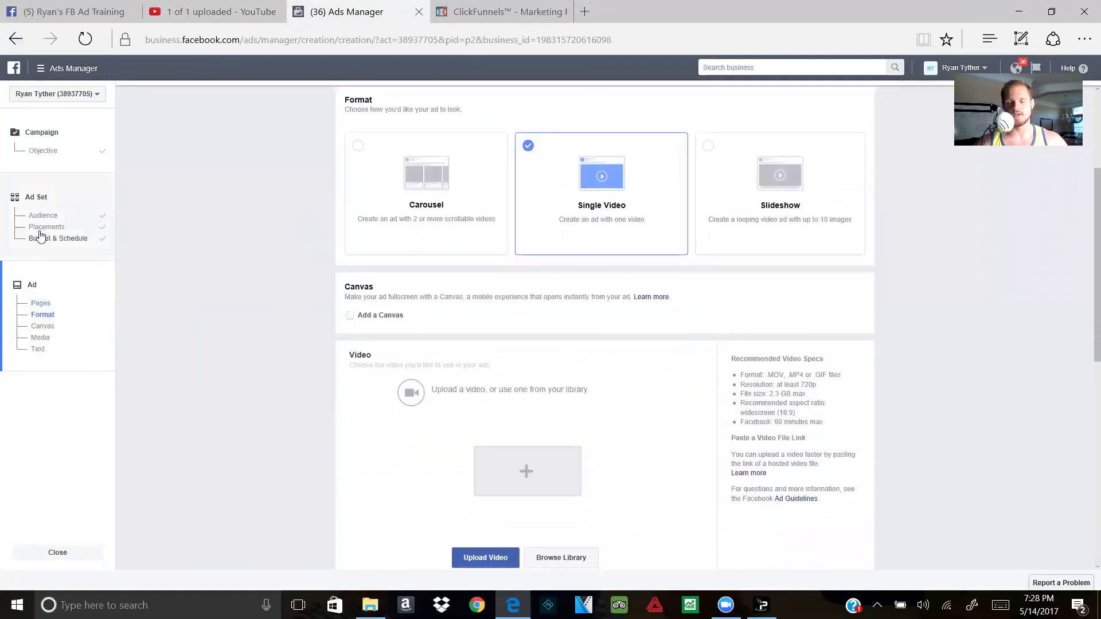
click(39, 238)
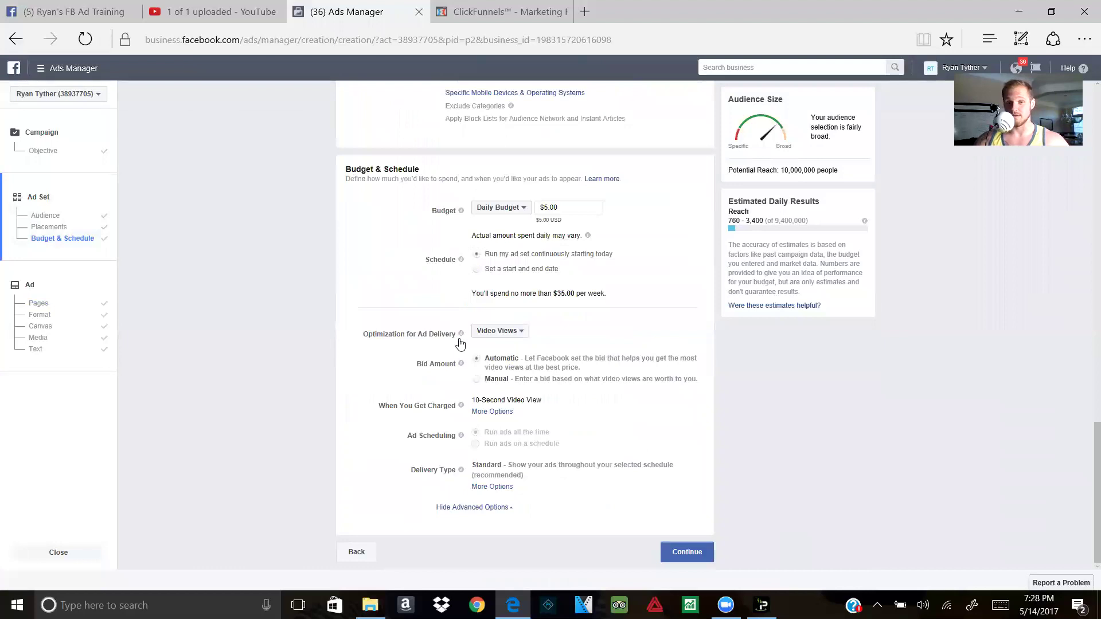
Scroll through the Audience section to review Gender and Detailed Targeting at 13,000,000 potential reach.
mouse_move(466, 363)
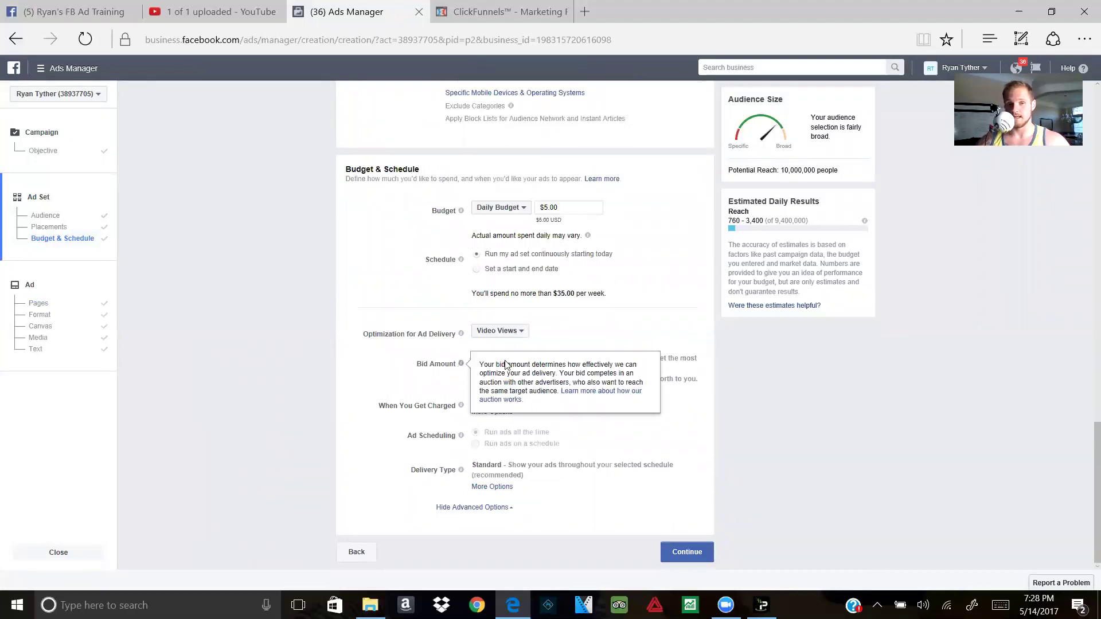
scroll(377, 288, up, 15)
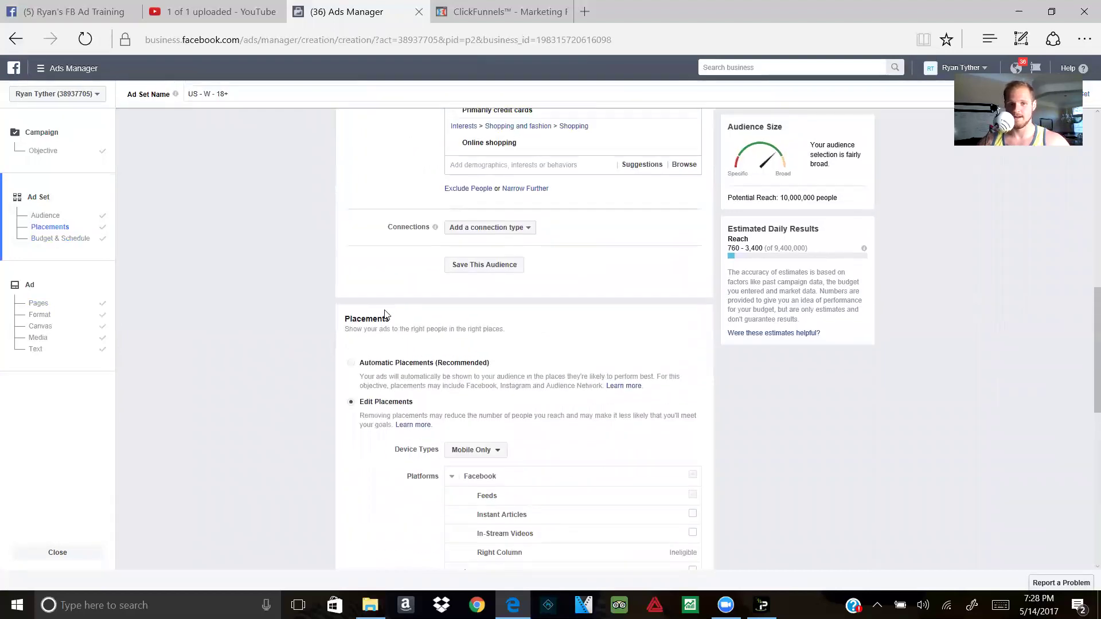
scroll(476, 321, up, 5)
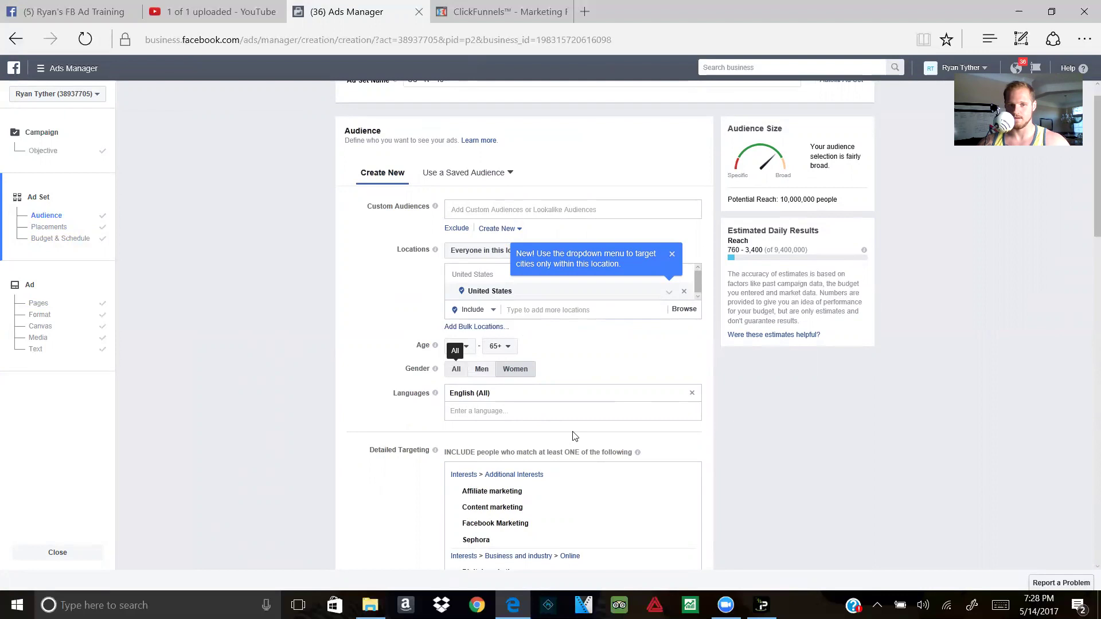
scroll(582, 320, down, 2)
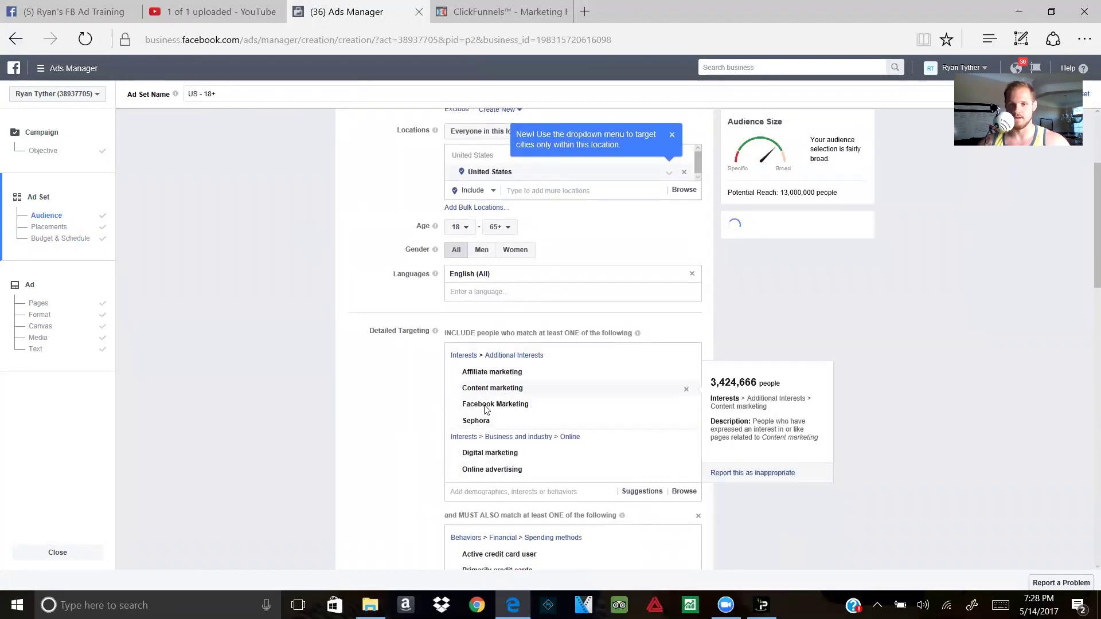
scroll(518, 397, up, 3)
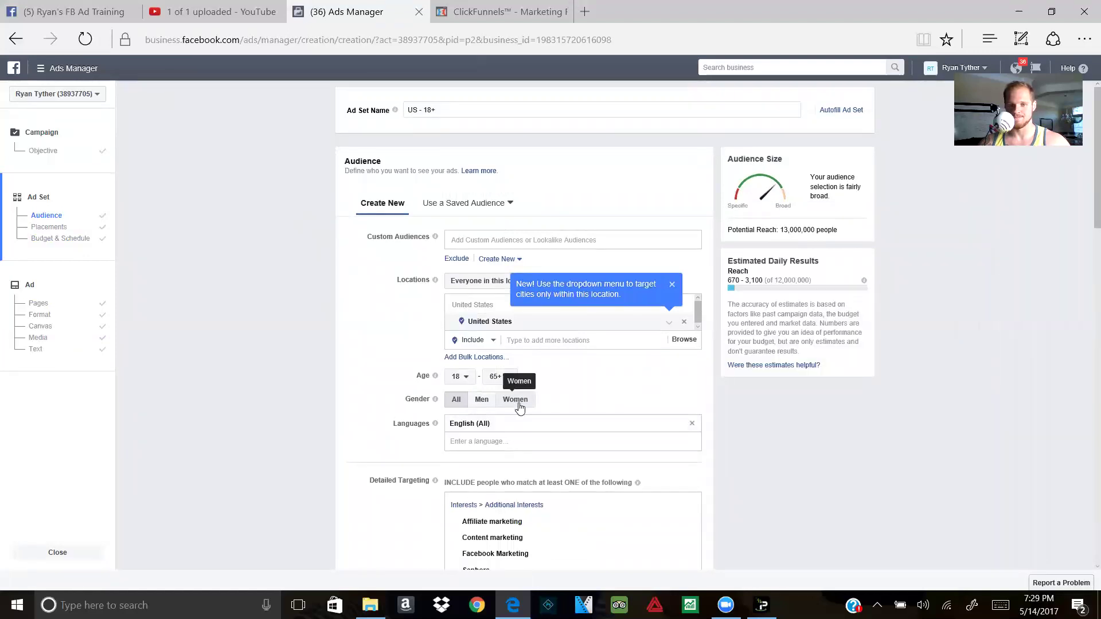
scroll(519, 408, down, 3)
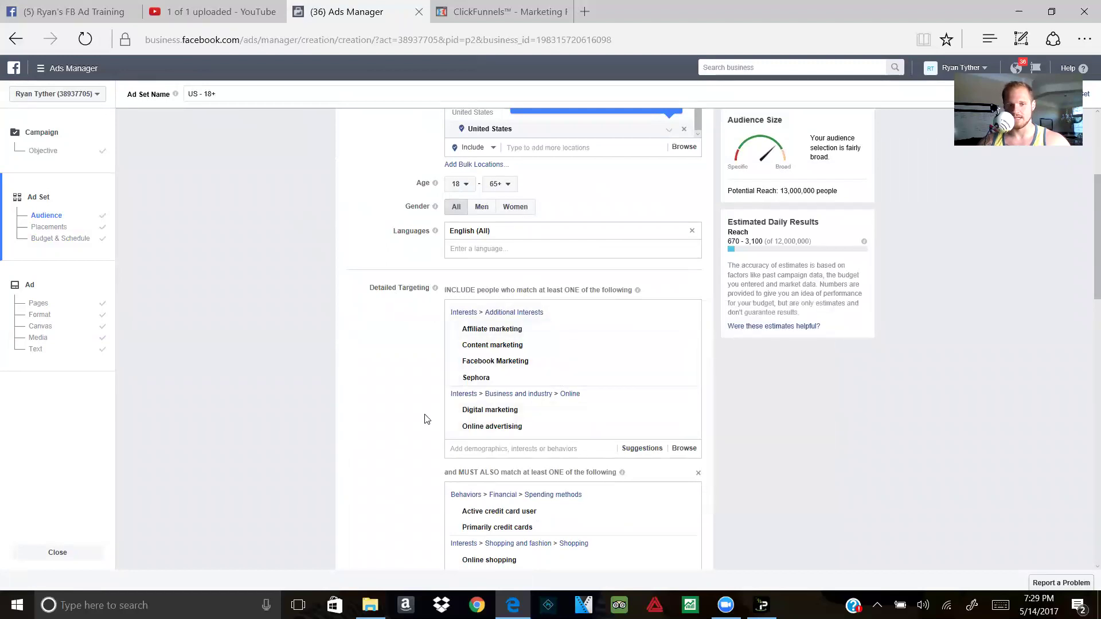
scroll(425, 420, down, 2)
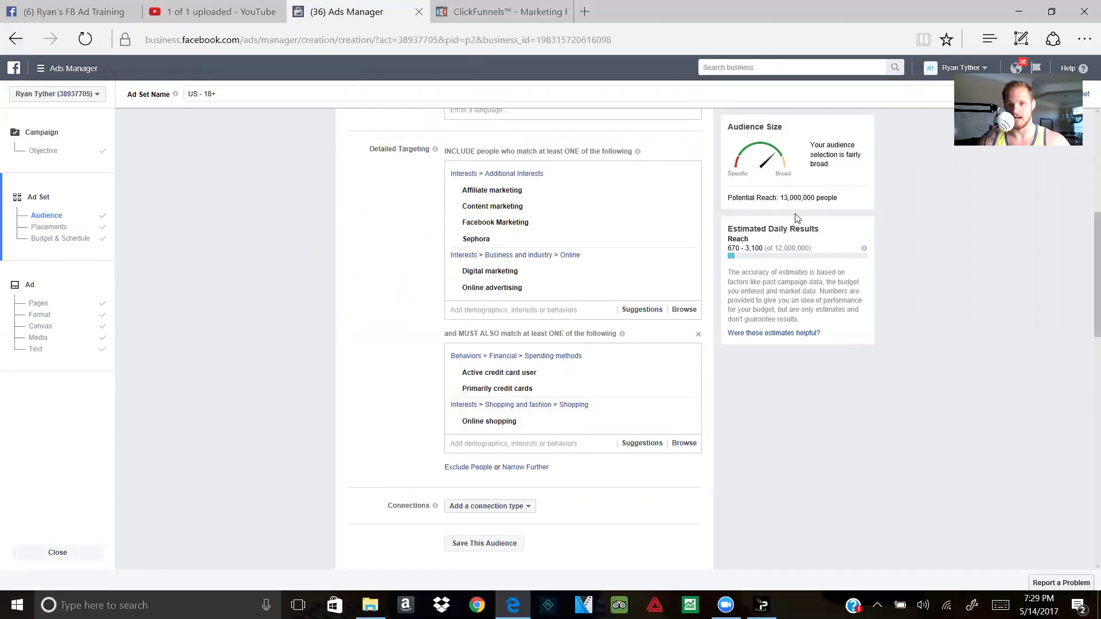
scroll(489, 347, up, 3)
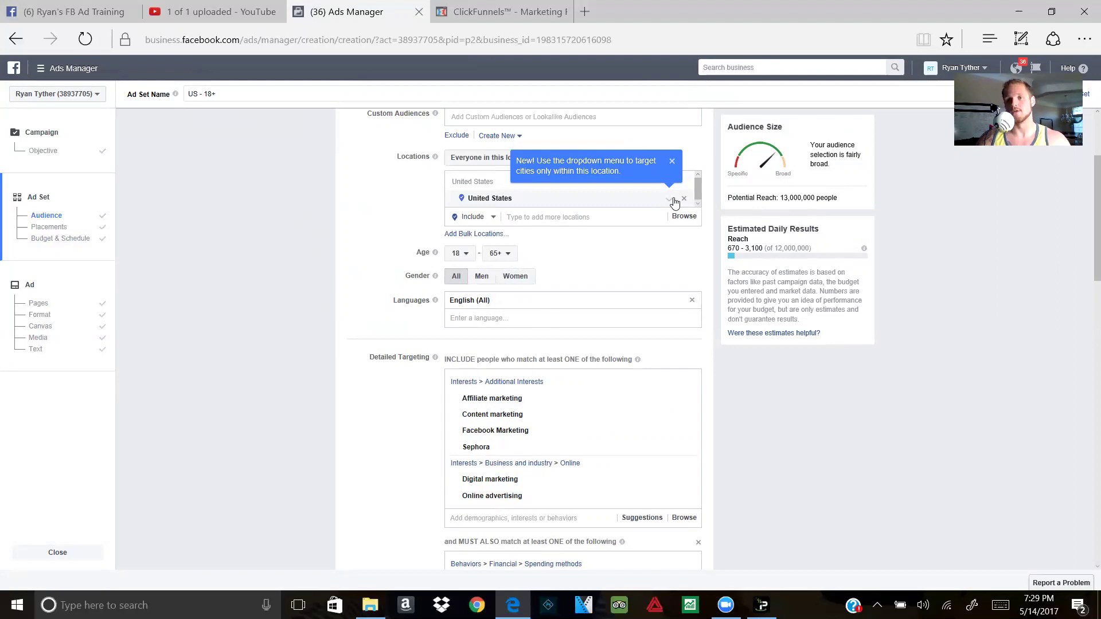
scroll(453, 413, down, 7)
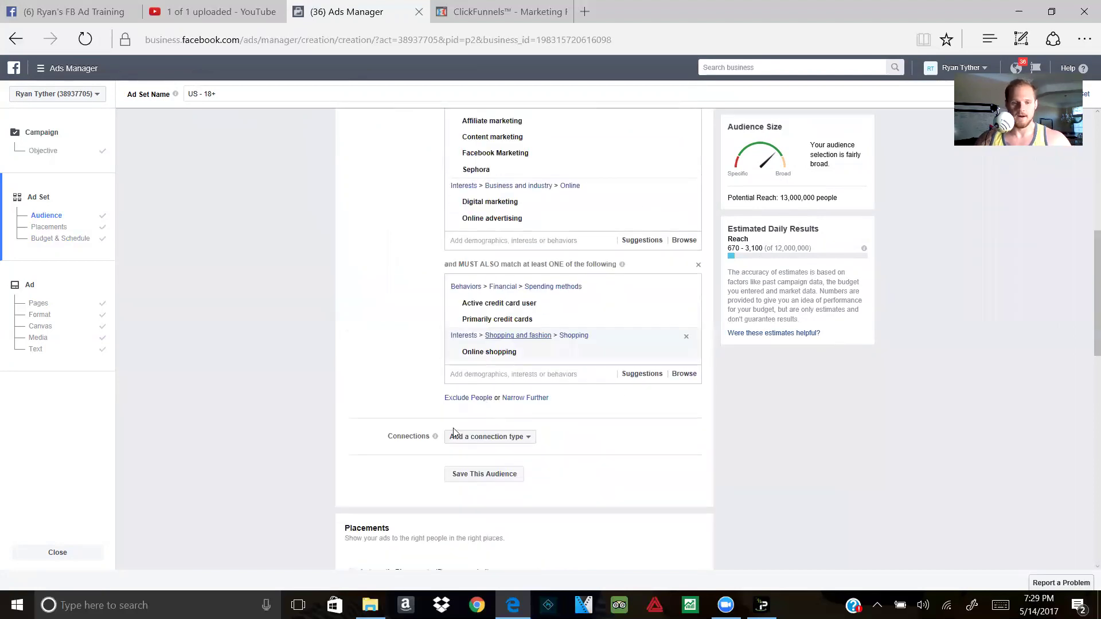
scroll(406, 477, down, 3)
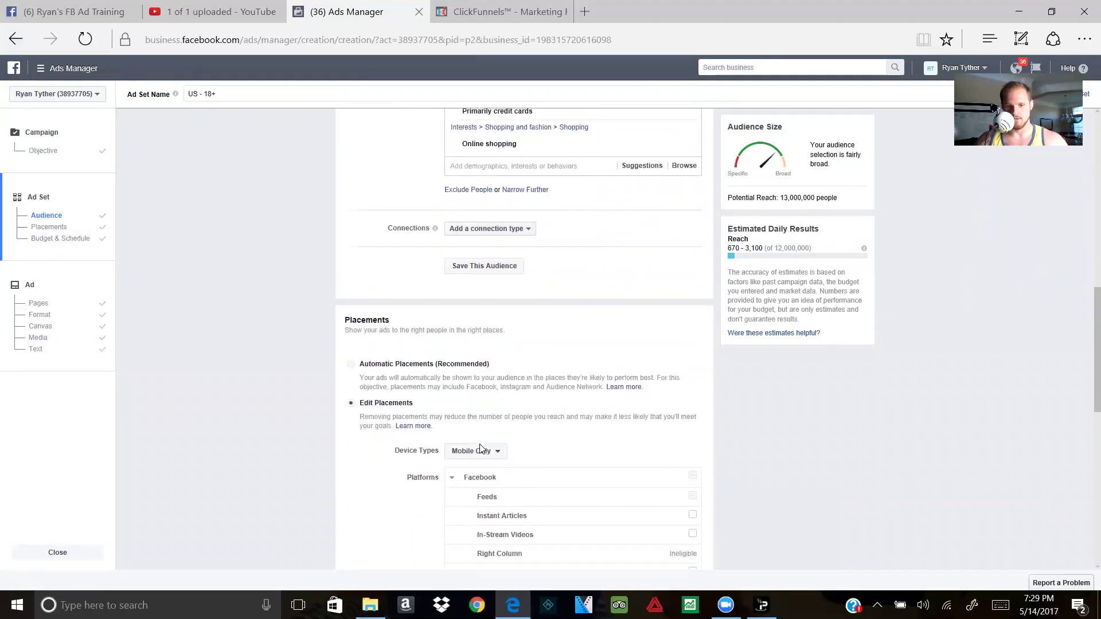
mouse_move(485, 421)
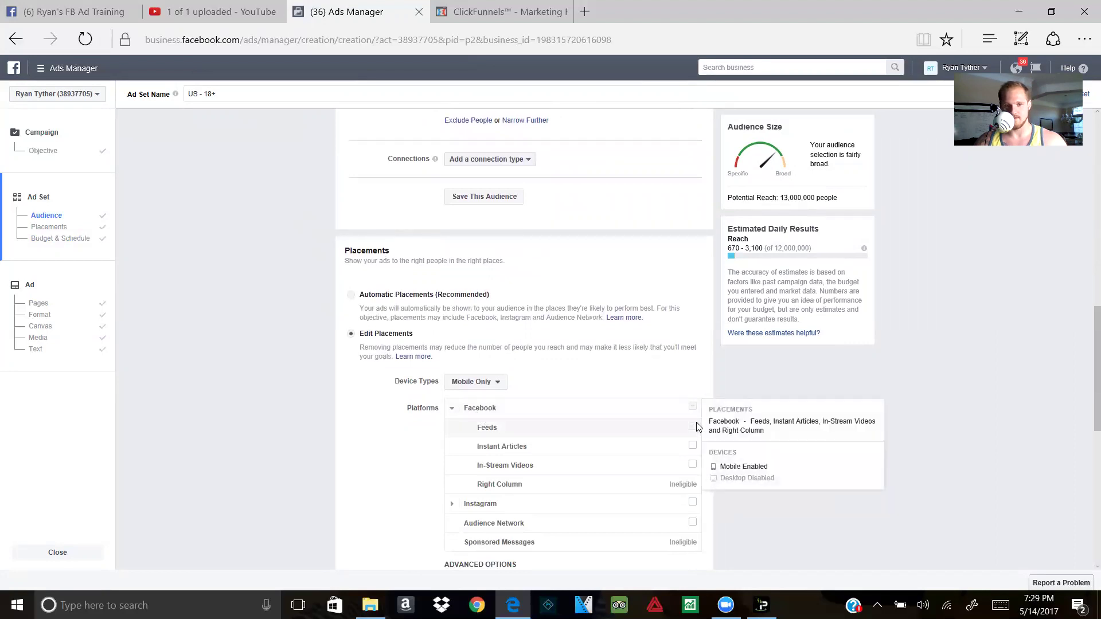
scroll(688, 516, down, 8)
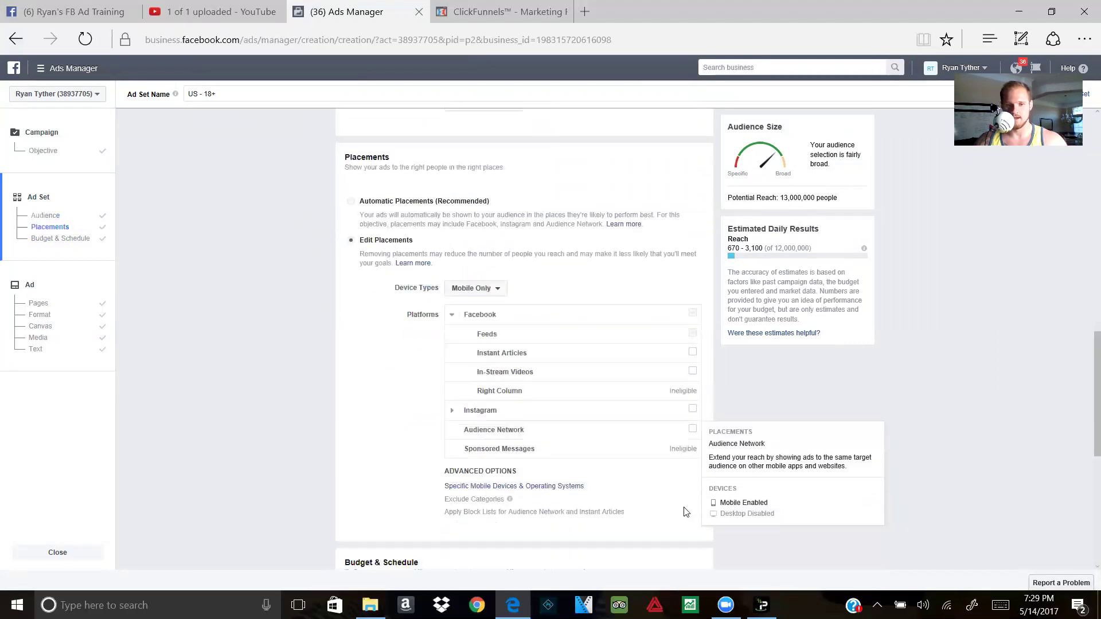
scroll(549, 445, down, 3)
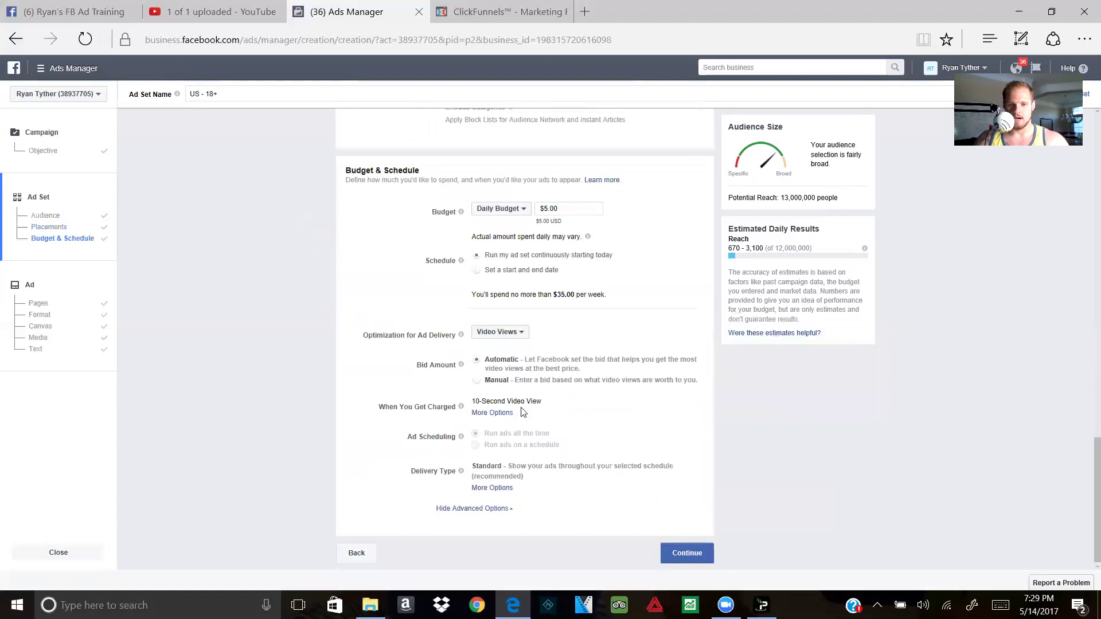